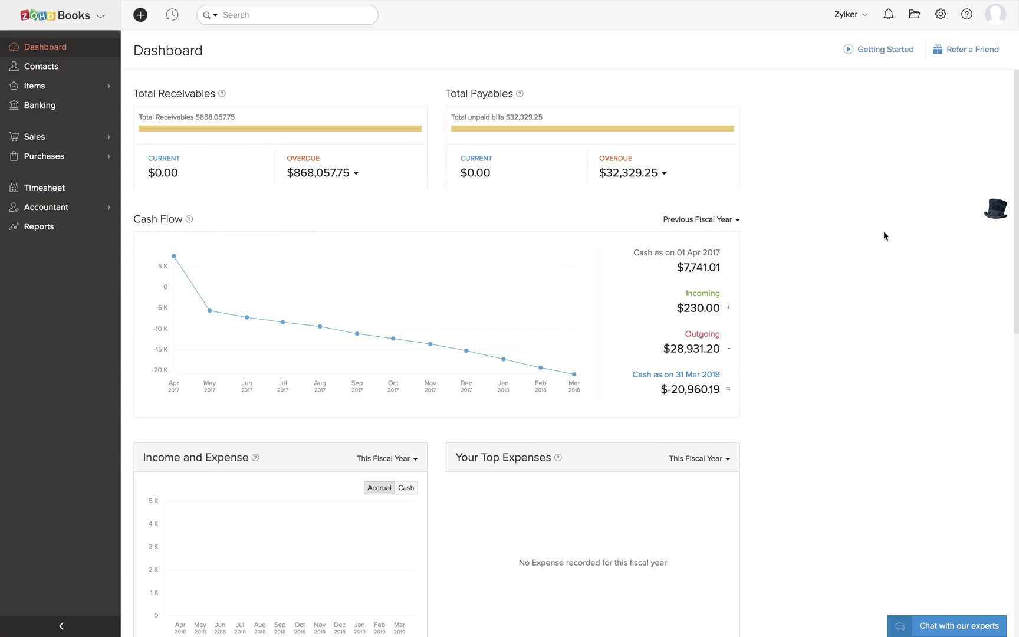
- Review the GST settings (registered, monthly, cash basis, first BAS 01 Apr 2015), then return to tax rates
left_click(942, 16)
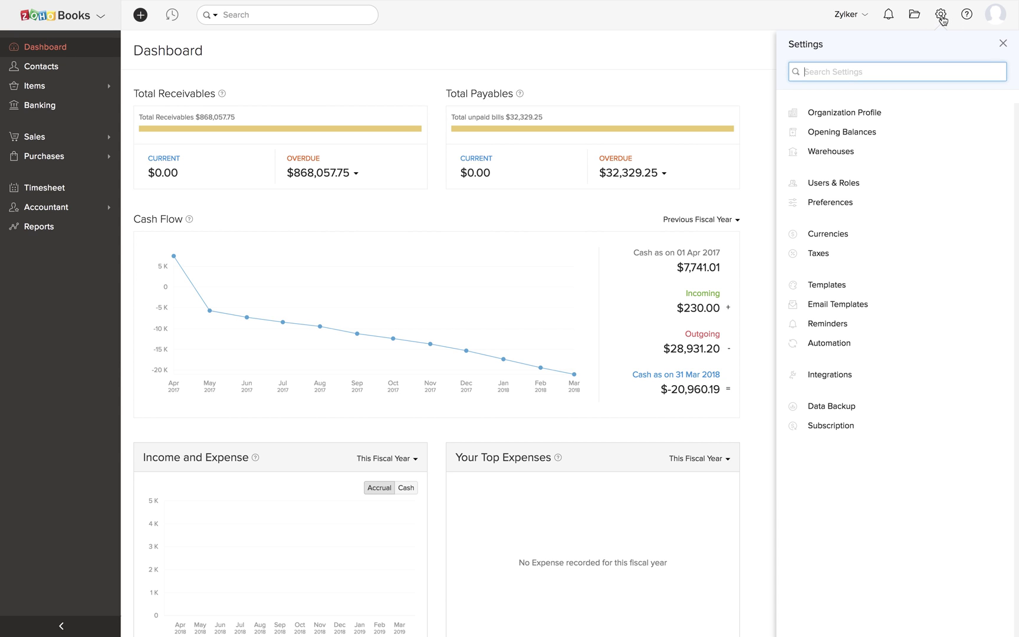
left_click(877, 254)
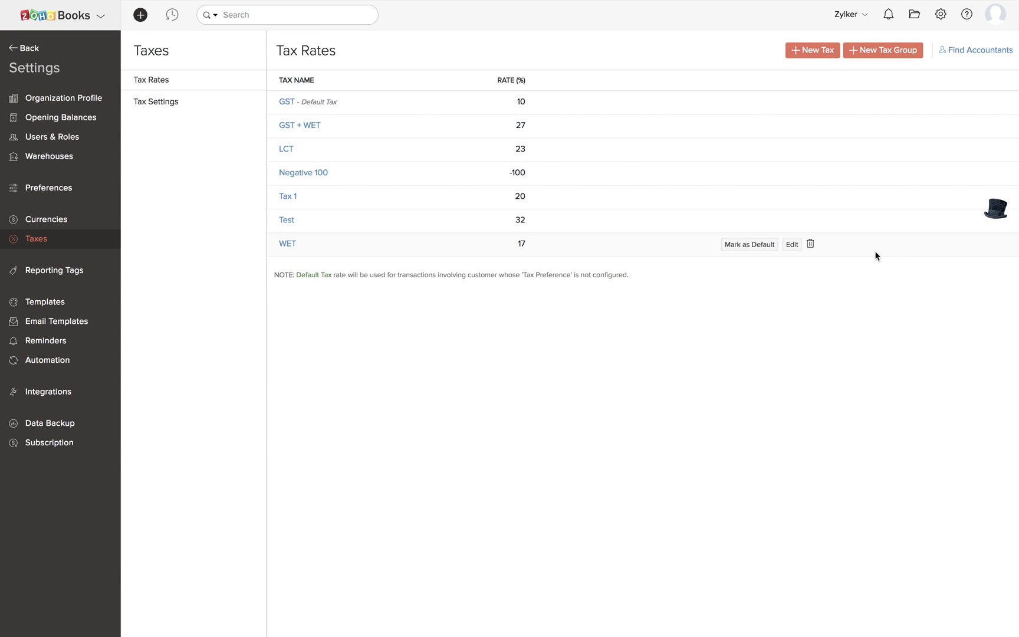
left_click(170, 107)
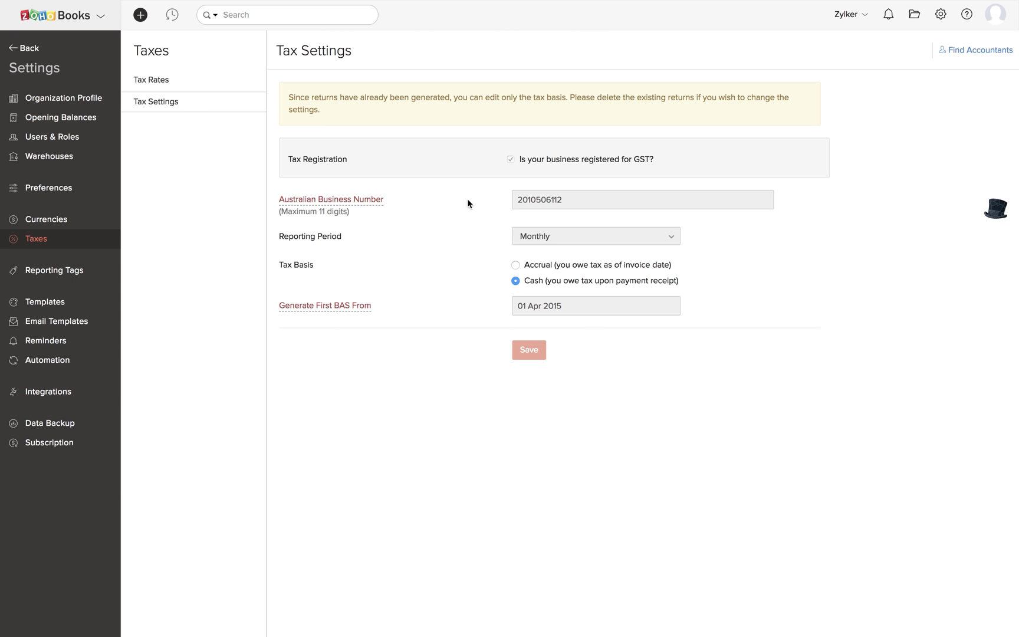
left_click(170, 84)
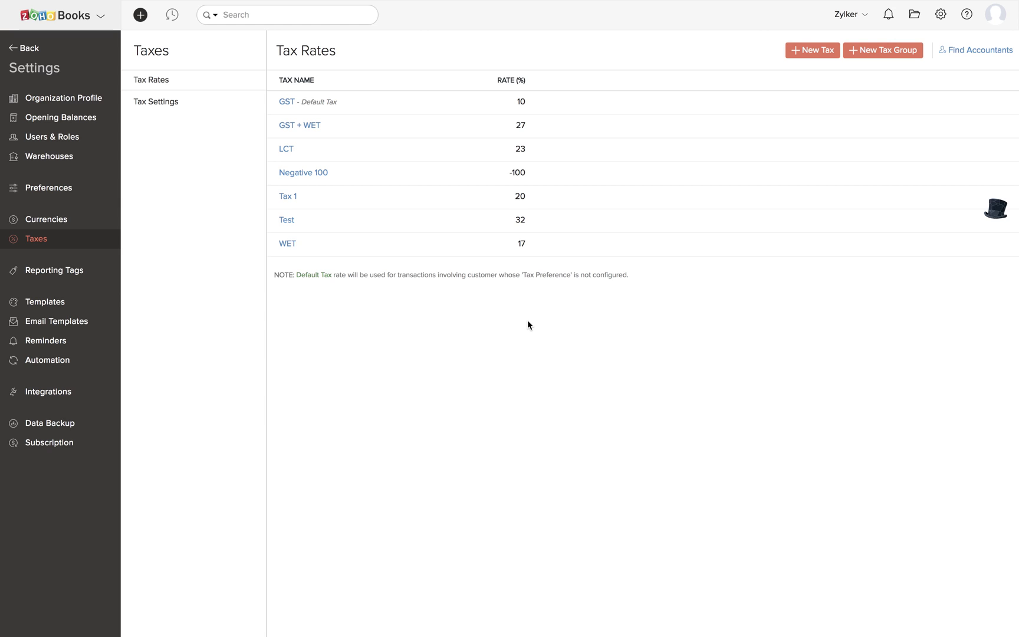
- Advance the course deck to the '02 Generating BAS reports' slide and return to Zoho Books
key("ctrl+Left")
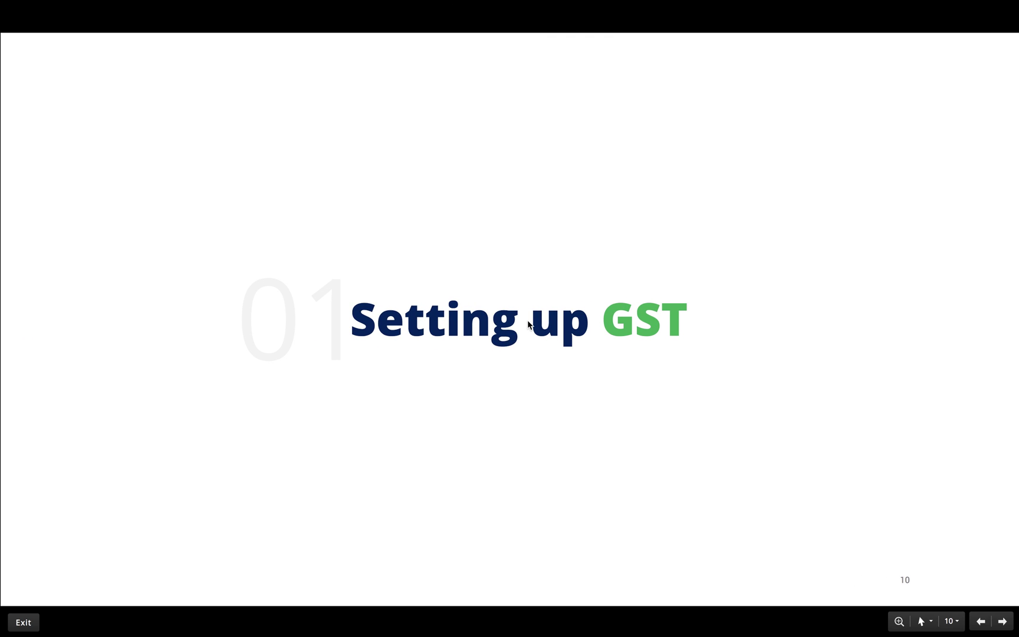
key("Right")
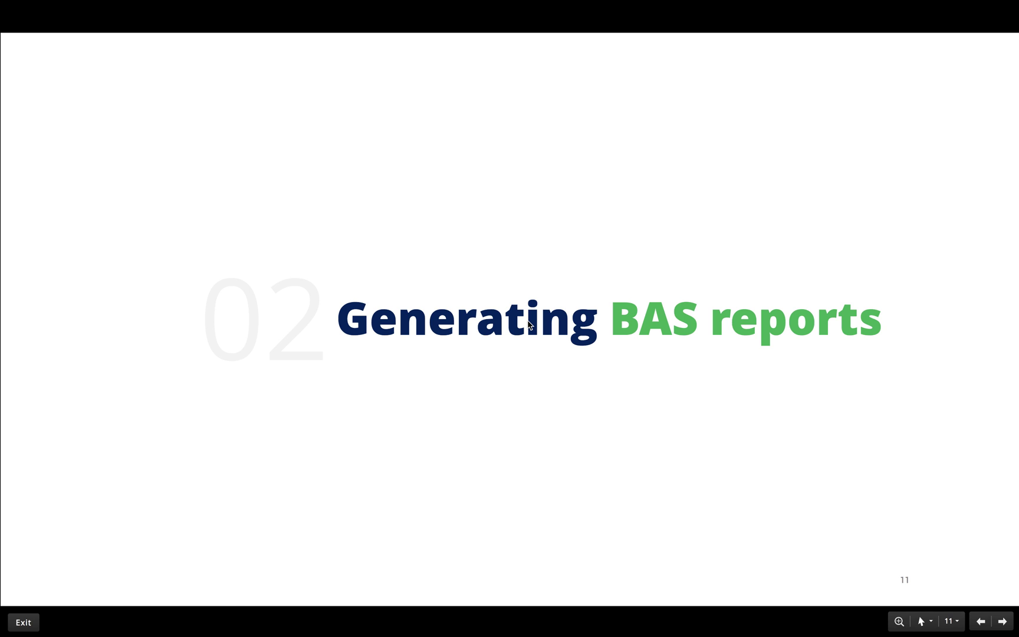
key("ctrl+Right")
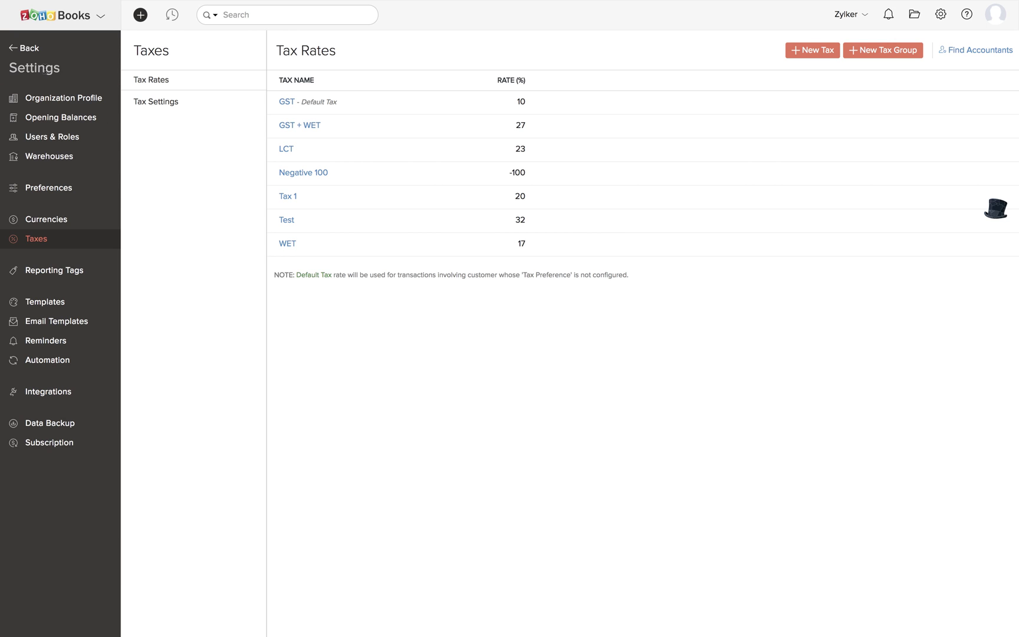
- Open the BAS report list of eight filed returns, June 2015 to July 2016
left_click(31, 50)
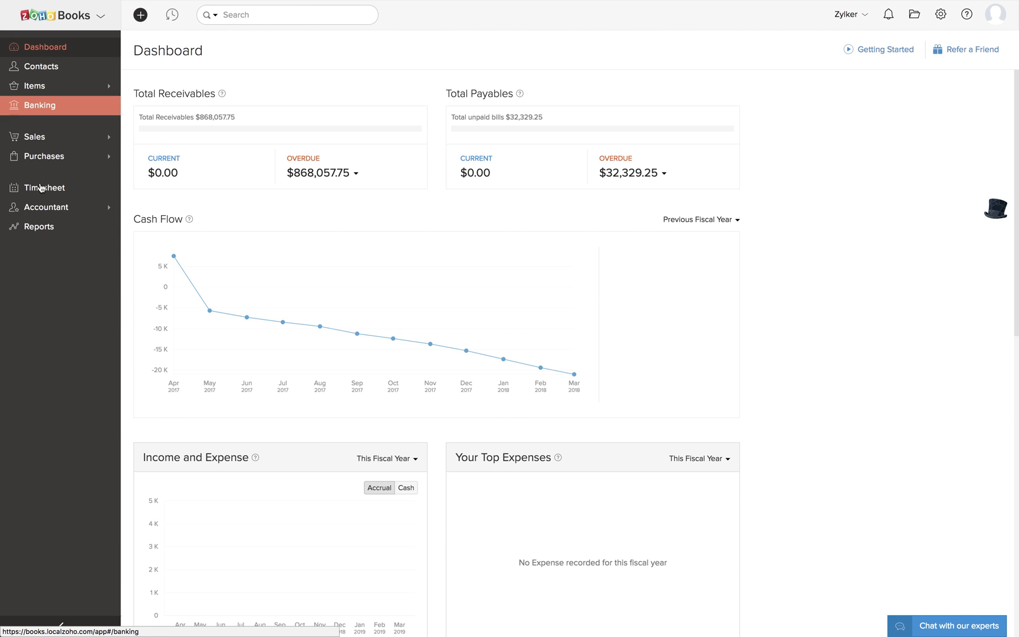
left_click(47, 235)
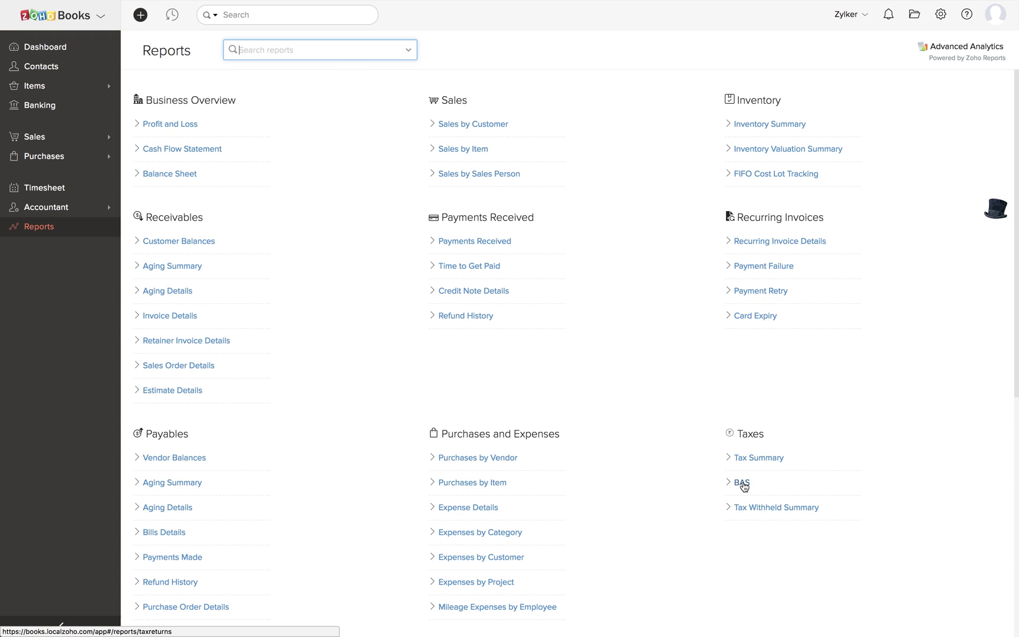
left_click(741, 483)
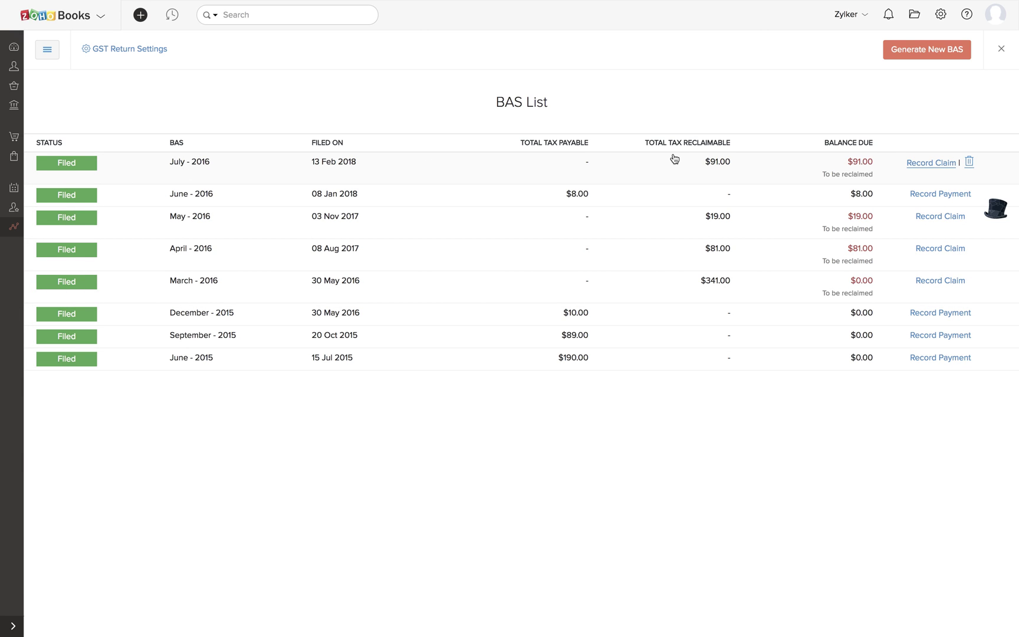
- Generate the August 2016 BAS and review its sales and purchase rows
left_click(923, 56)
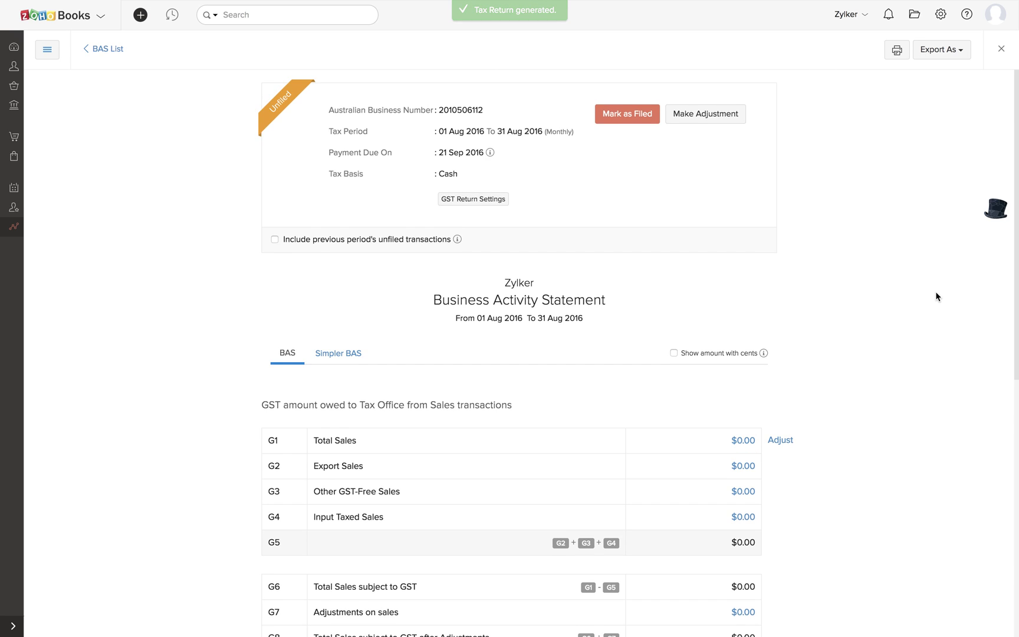
scroll(936, 297, "down", 5)
scroll(936, 296, "down", 1)
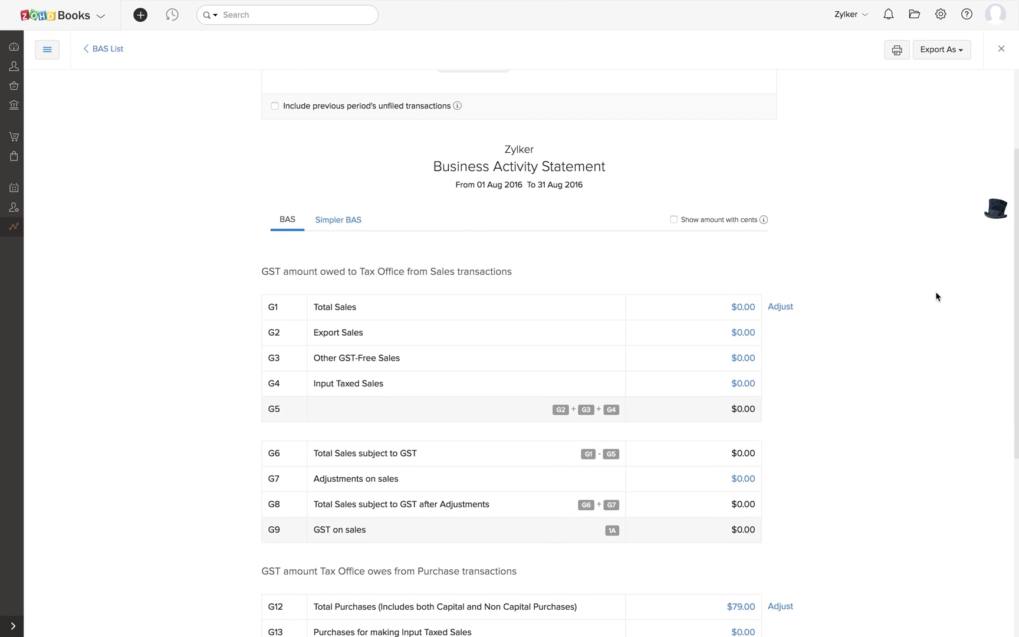
scroll(936, 297, "down", 2)
scroll(936, 296, "down", 1)
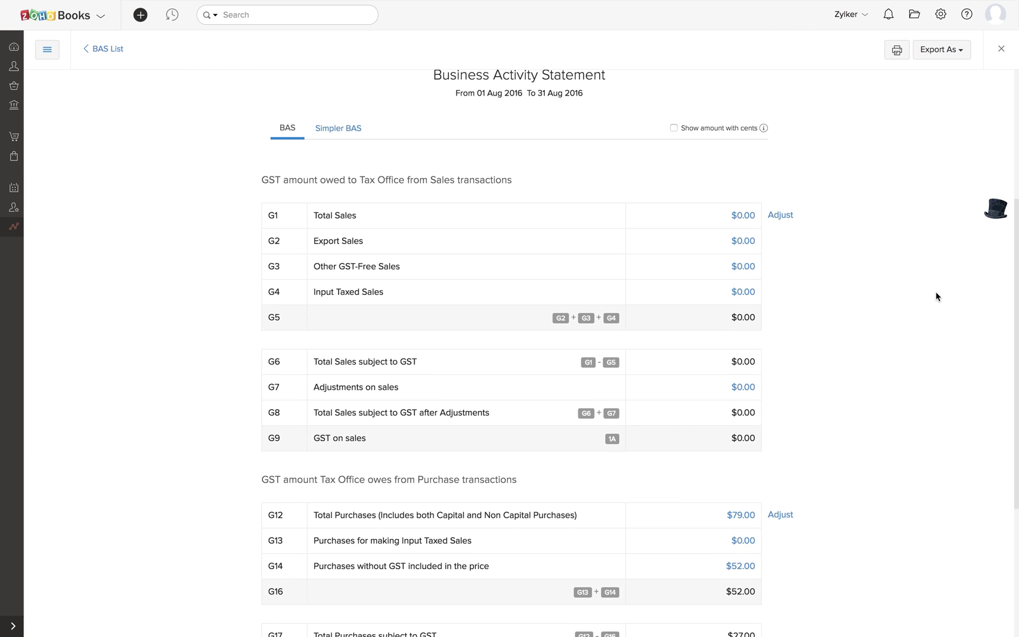
scroll(936, 296, "down", 1)
scroll(935, 297, "down", 1)
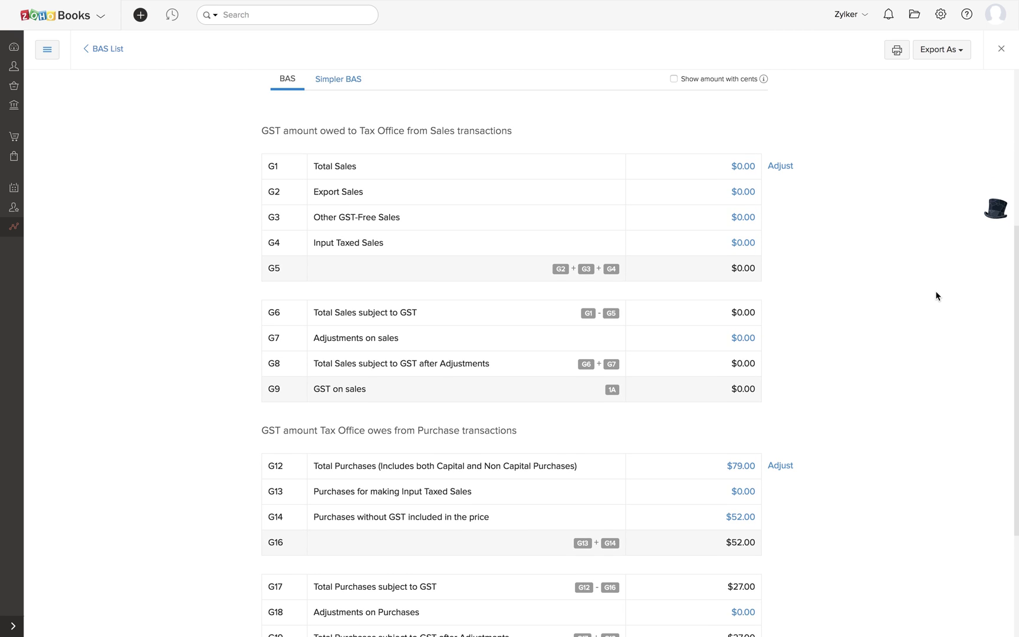
scroll(936, 297, "down", 2)
scroll(936, 297, "down", 2)
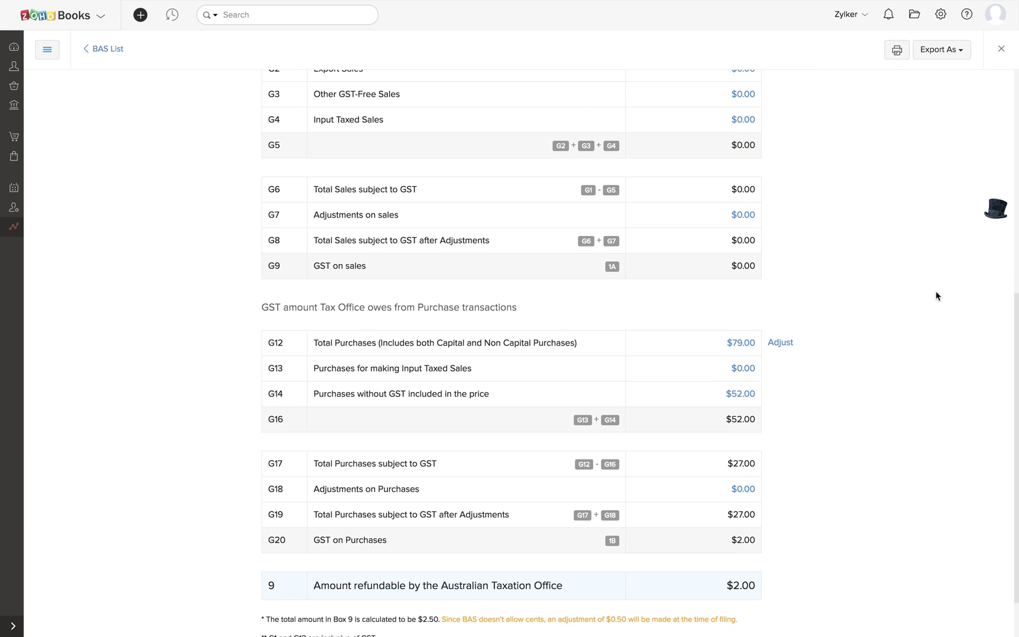
scroll(935, 296, "up", 2)
scroll(936, 296, "up", 2)
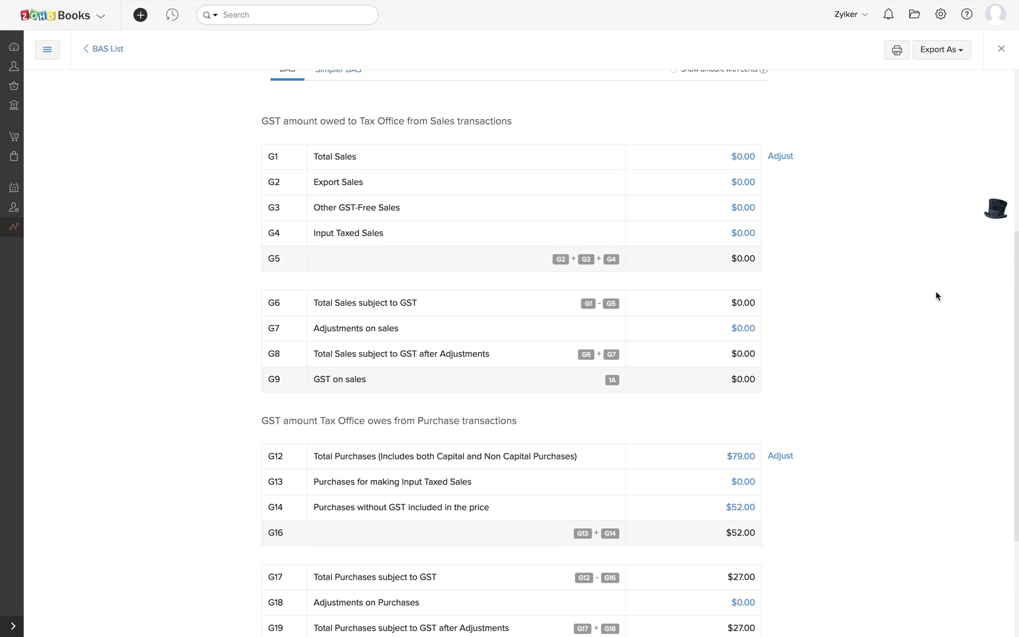
scroll(936, 296, "down", 2)
scroll(935, 297, "down", 1)
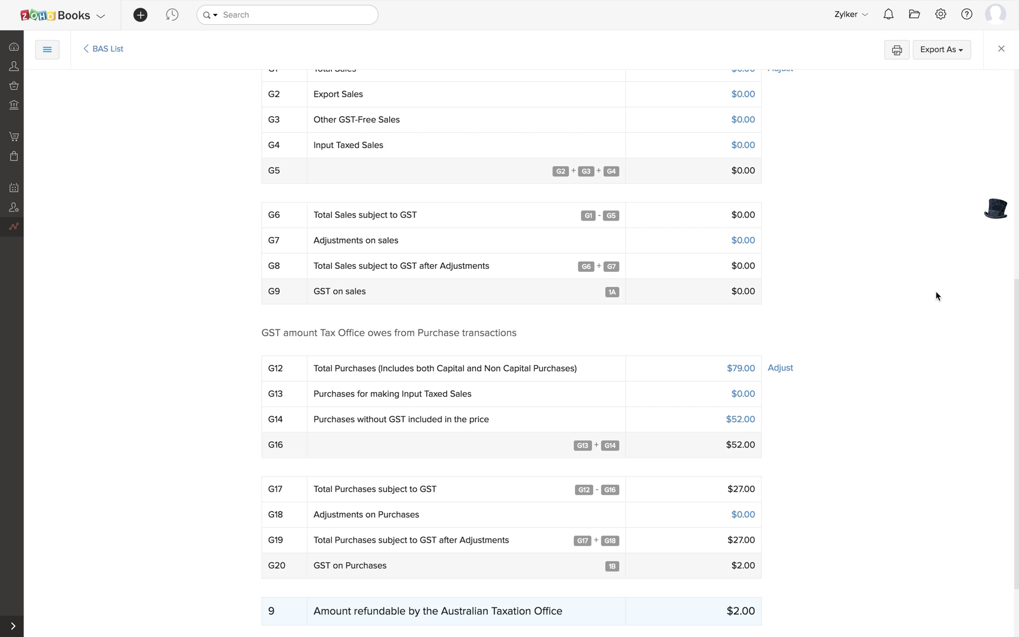
scroll(936, 297, "up", 3)
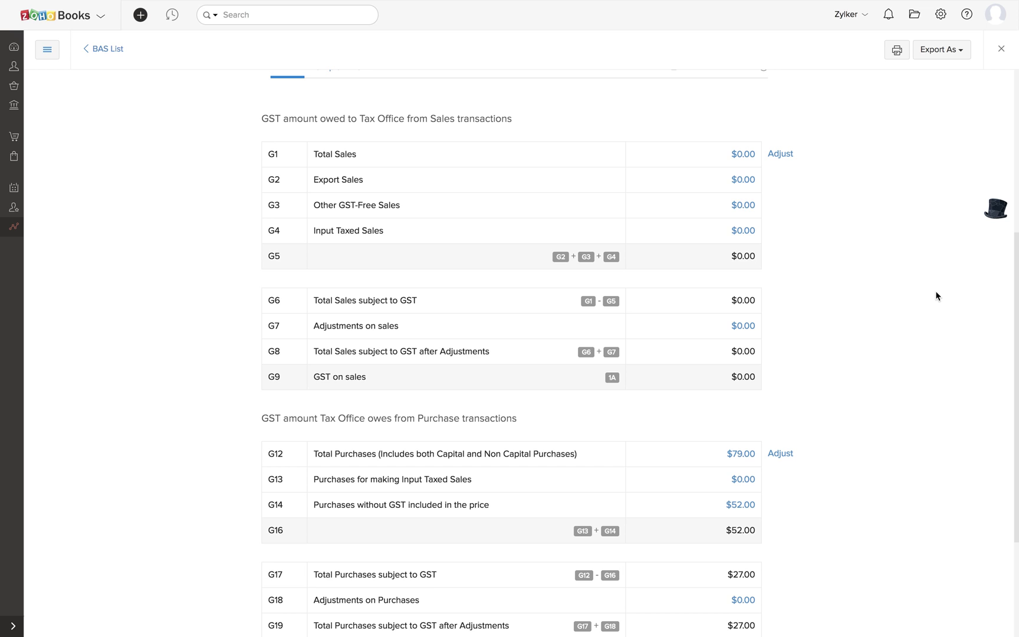
- Highlight the total and export sales rows, then show the statement in Simpler BAS form
left_click_drag(269, 148, 329, 253)
left_click(217, 238)
scroll(223, 357, "down", 3)
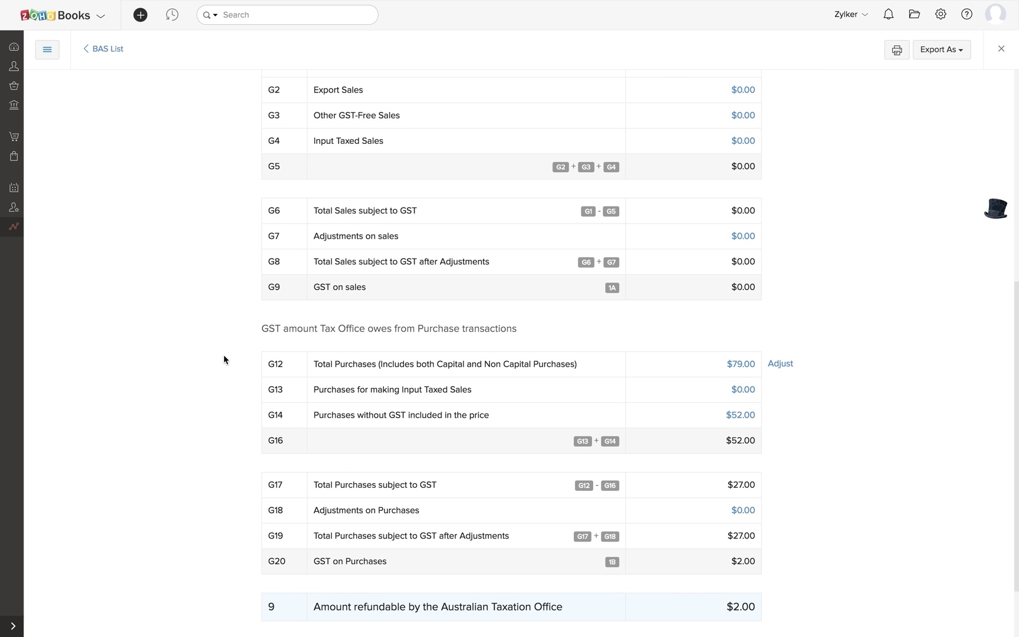
scroll(224, 444, "down", 2)
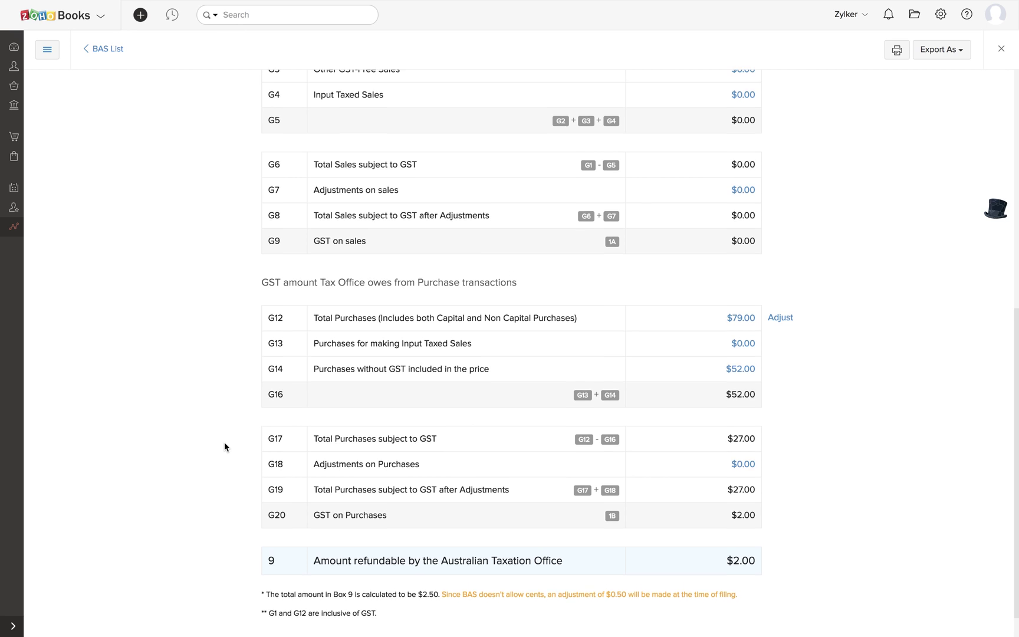
scroll(224, 446, "up", 3)
scroll(224, 447, "up", 5)
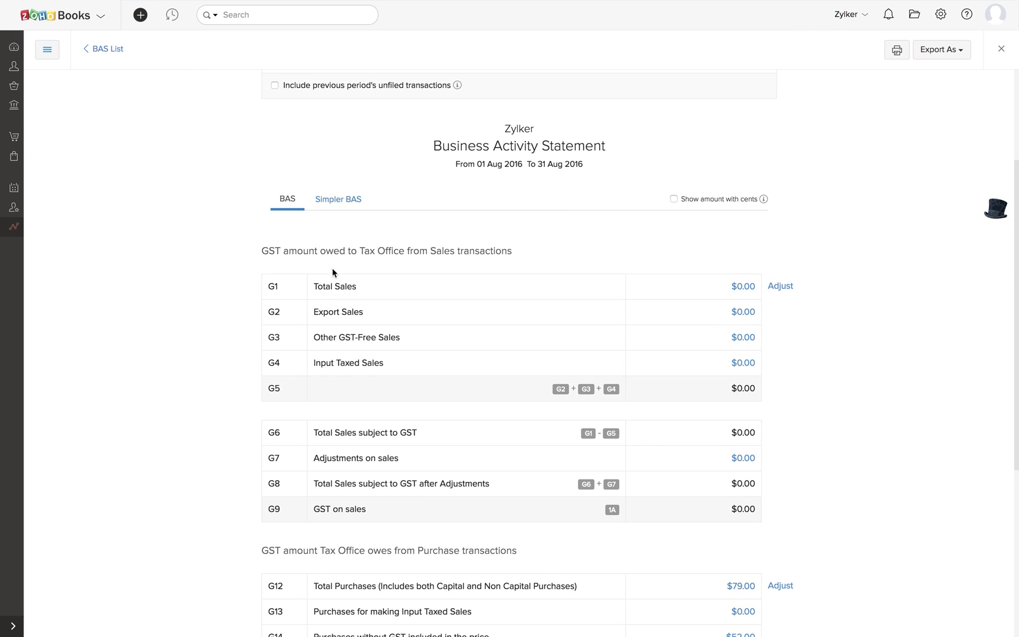
left_click(338, 199)
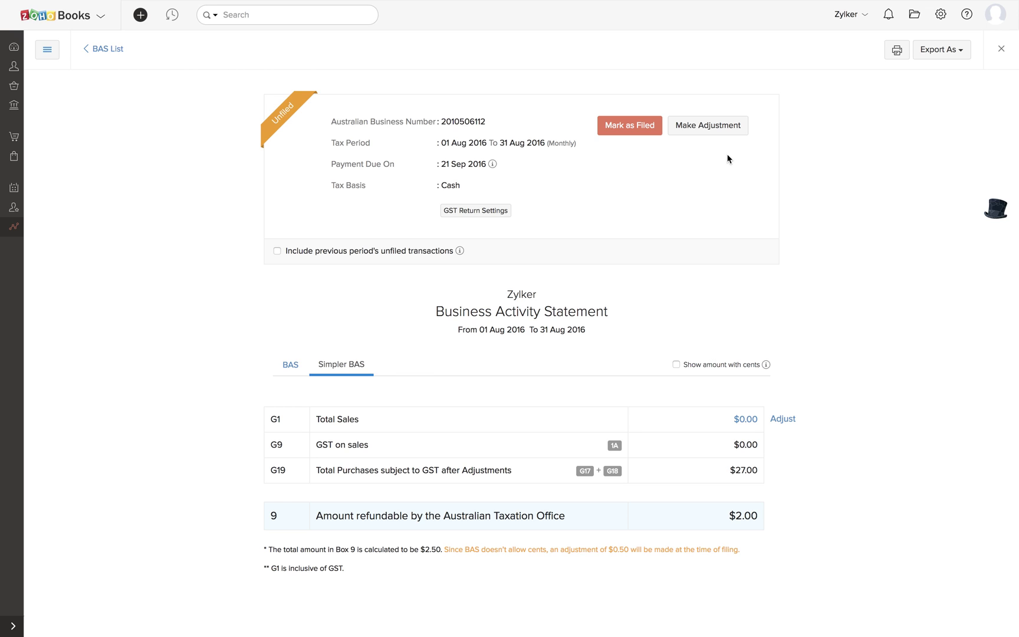
- Start a BAS adjustment dated 01 Aug 2016 from the simpler August statement
left_click(729, 123)
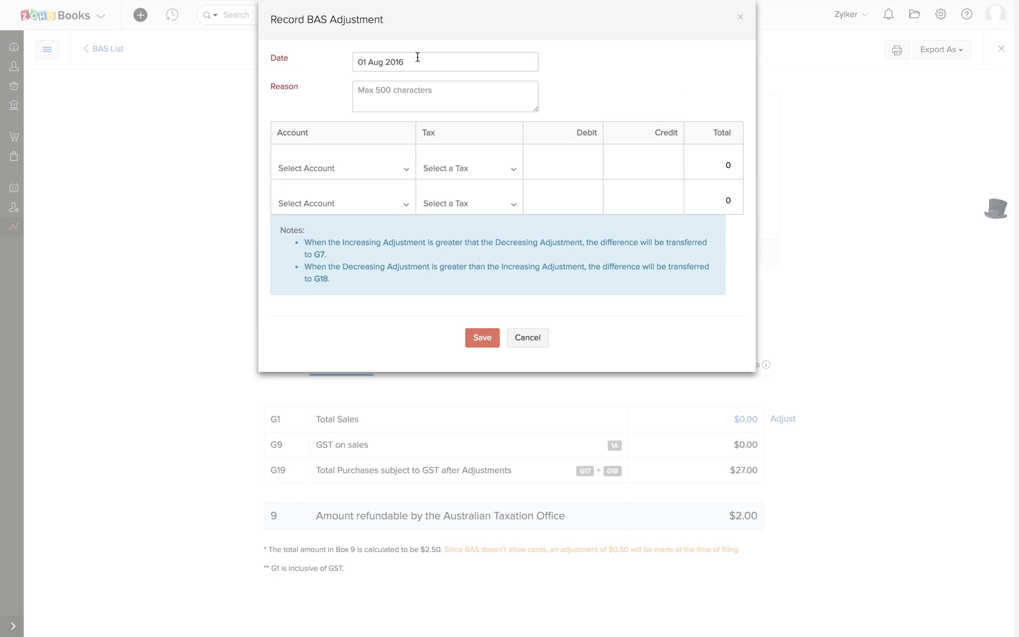
- Set the first adjustment line to Employee Advance with a 1000 credit
left_click(404, 93)
left_click(335, 171)
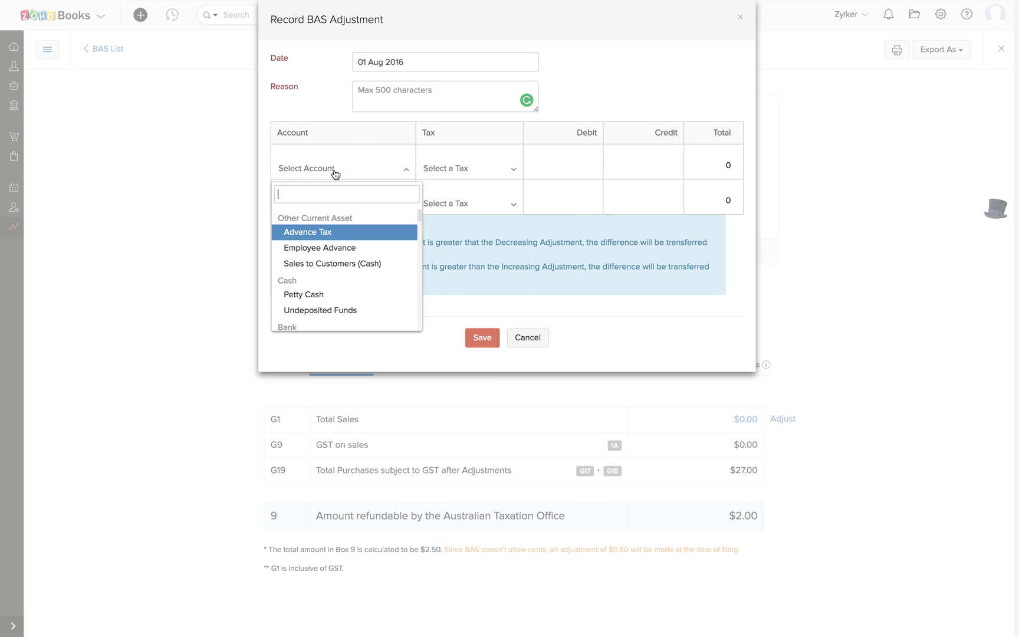
left_click(450, 170)
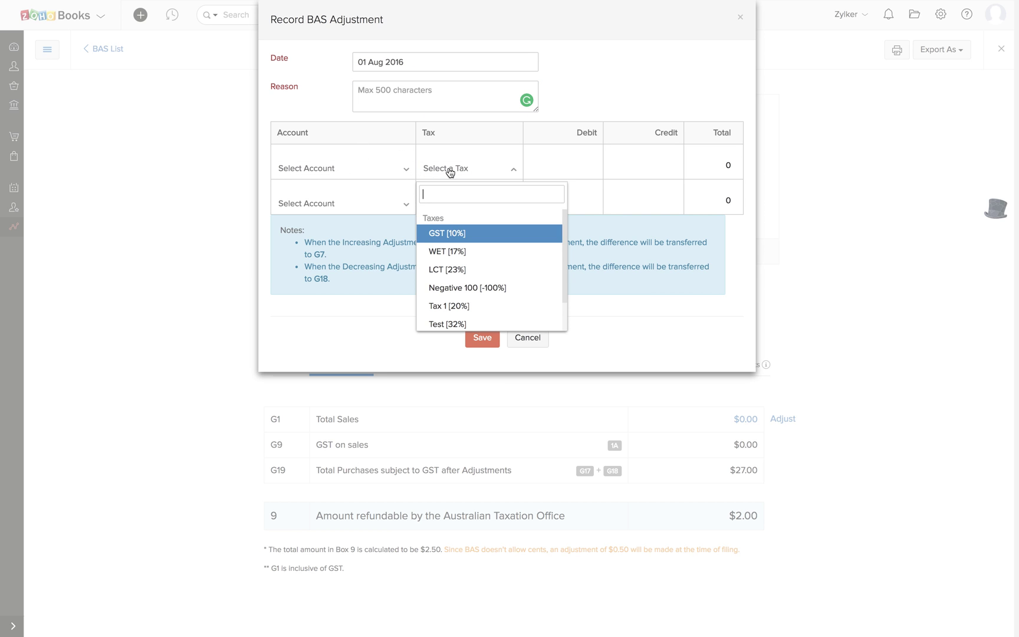
left_click(362, 255)
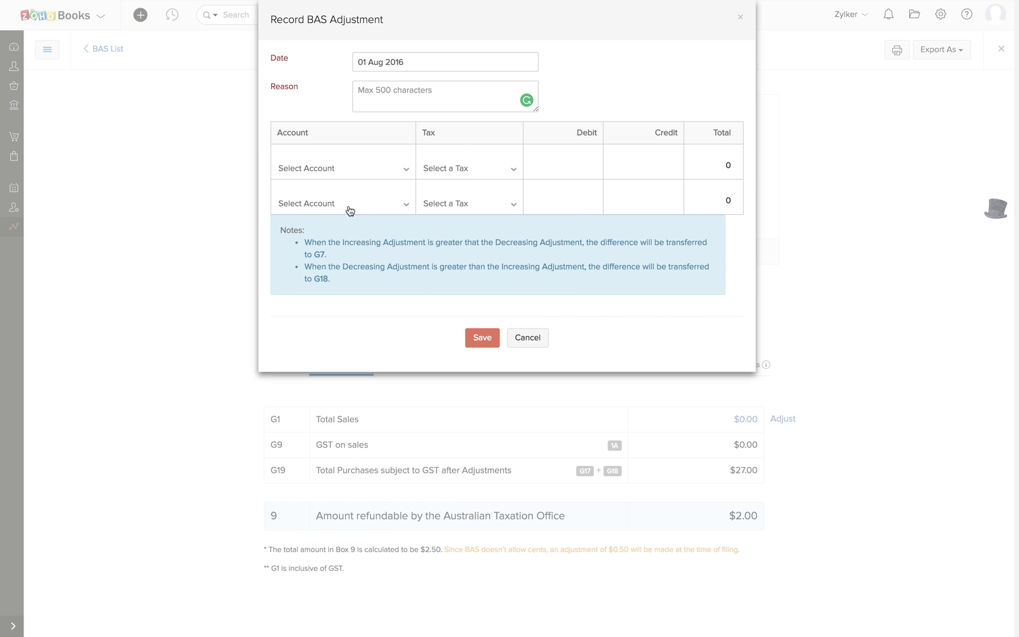
left_click(347, 209)
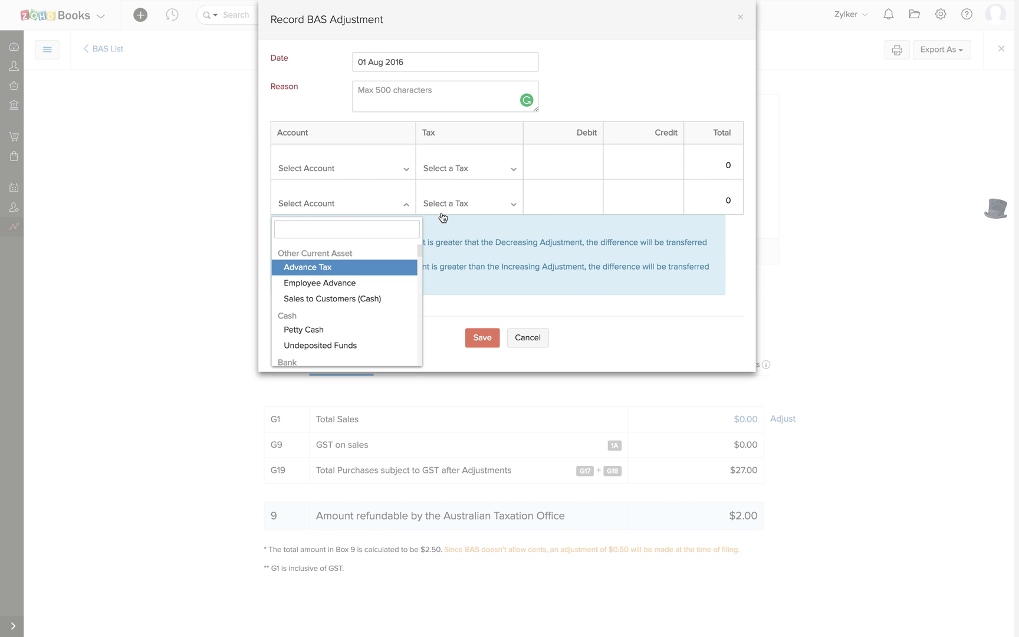
left_click(355, 176)
scroll(346, 266, "down", 3)
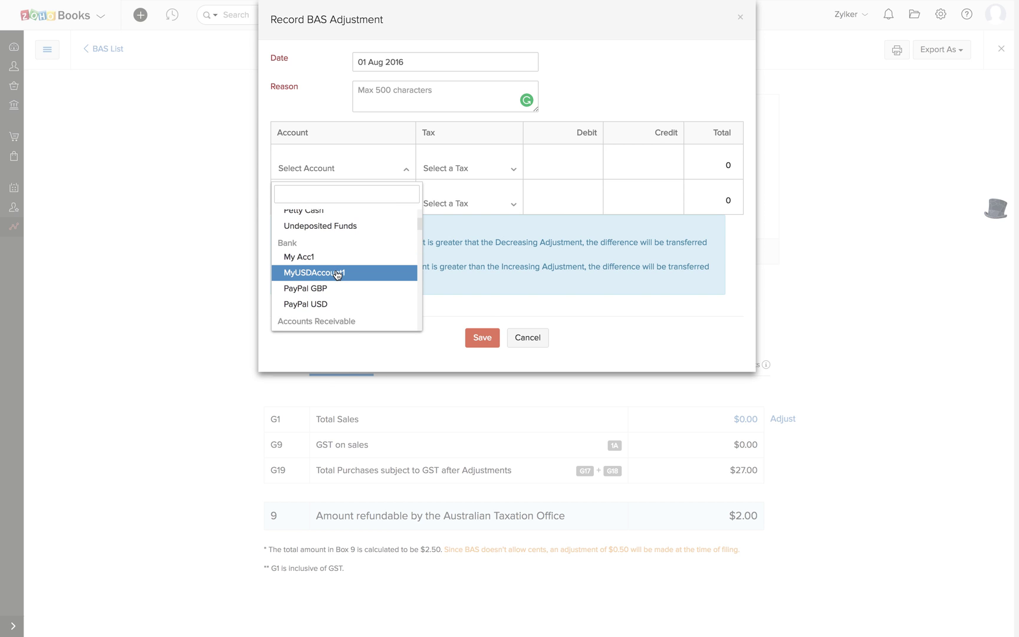
left_click(338, 273)
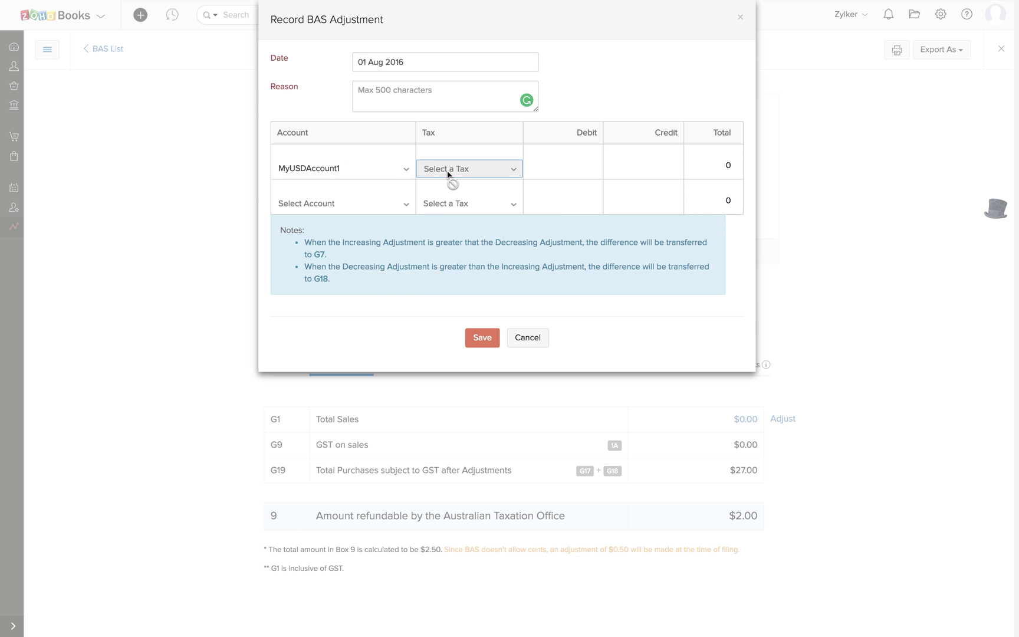
left_click(347, 175)
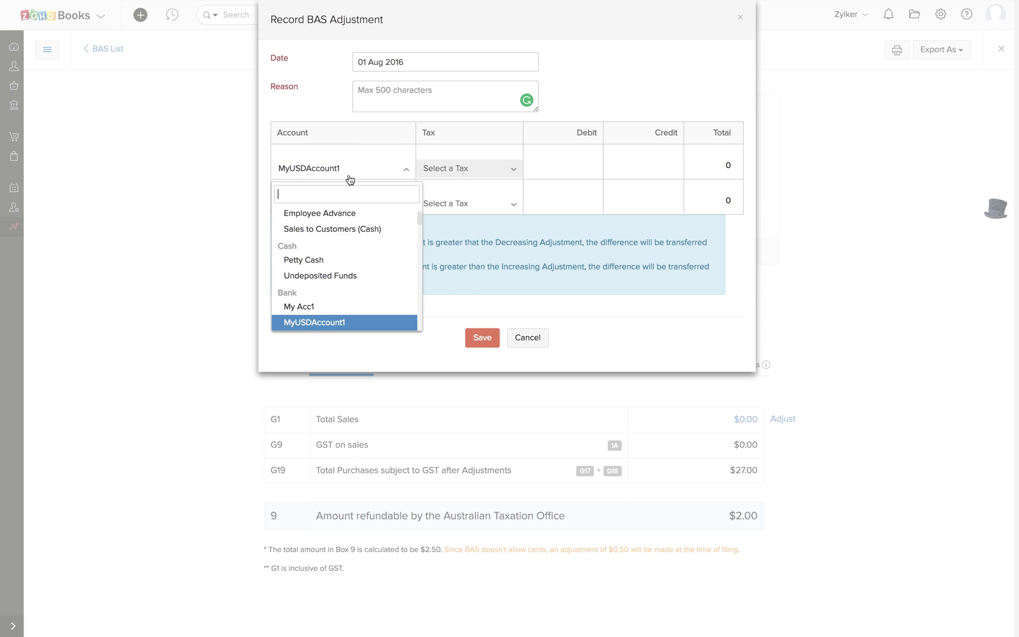
left_click(334, 247)
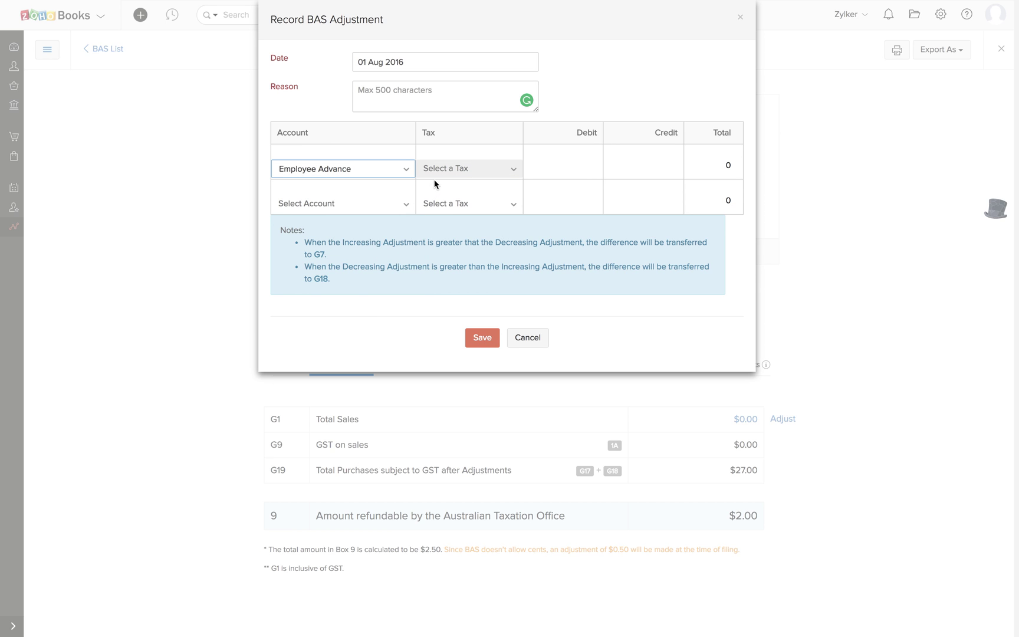
left_click(370, 211)
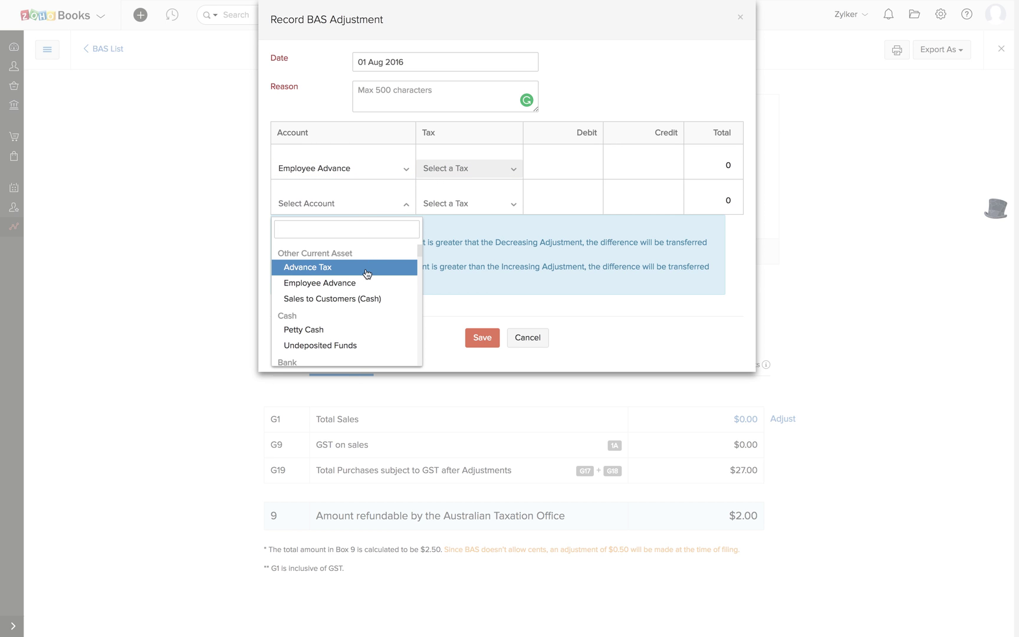
left_click(625, 170)
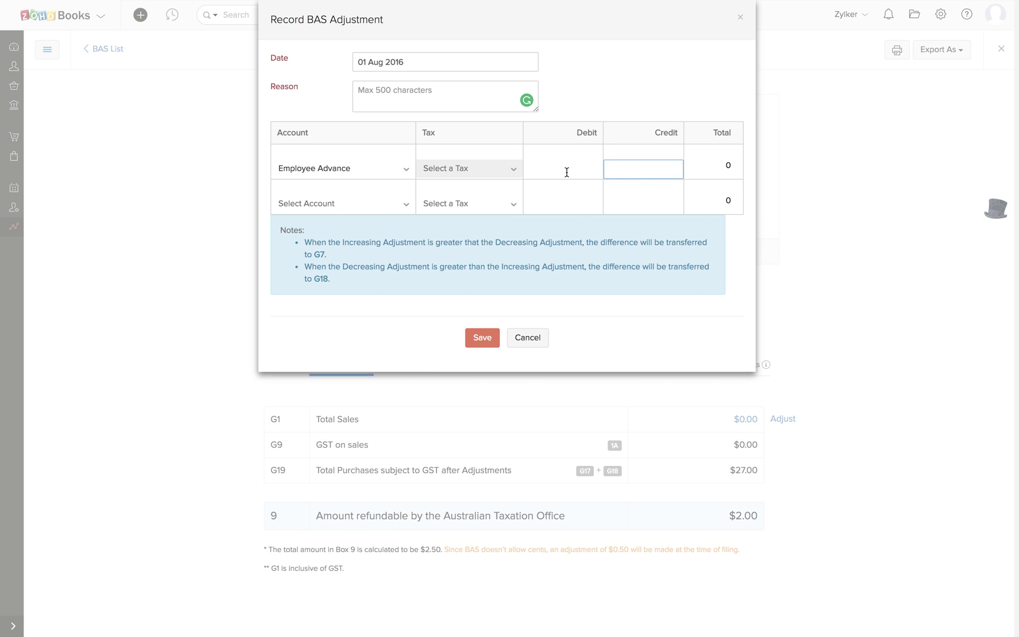
type("1000")
- Add Petty Cash with a 1000 debit, give reason 'Test', and save the adjustment
left_click(306, 207)
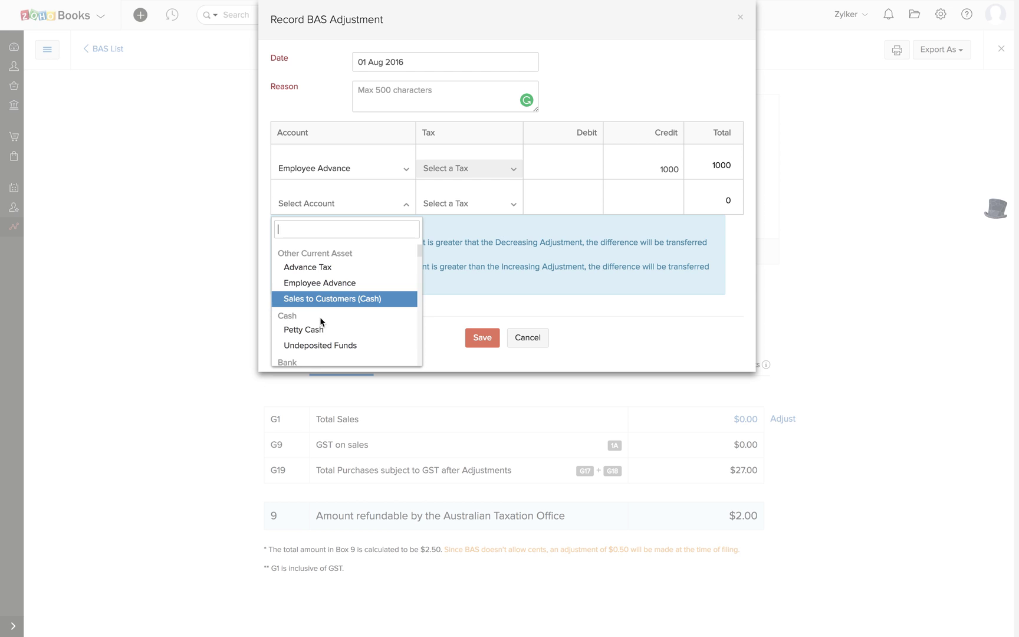
left_click(319, 329)
left_click(583, 205)
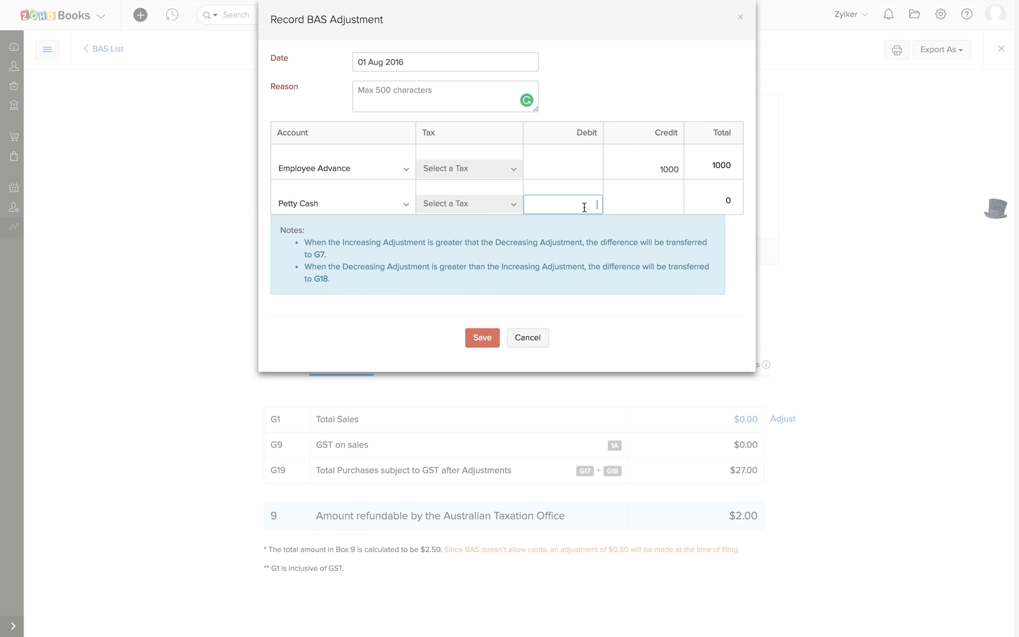
type("19")
key("BackSpace")
type("000")
left_click(495, 337)
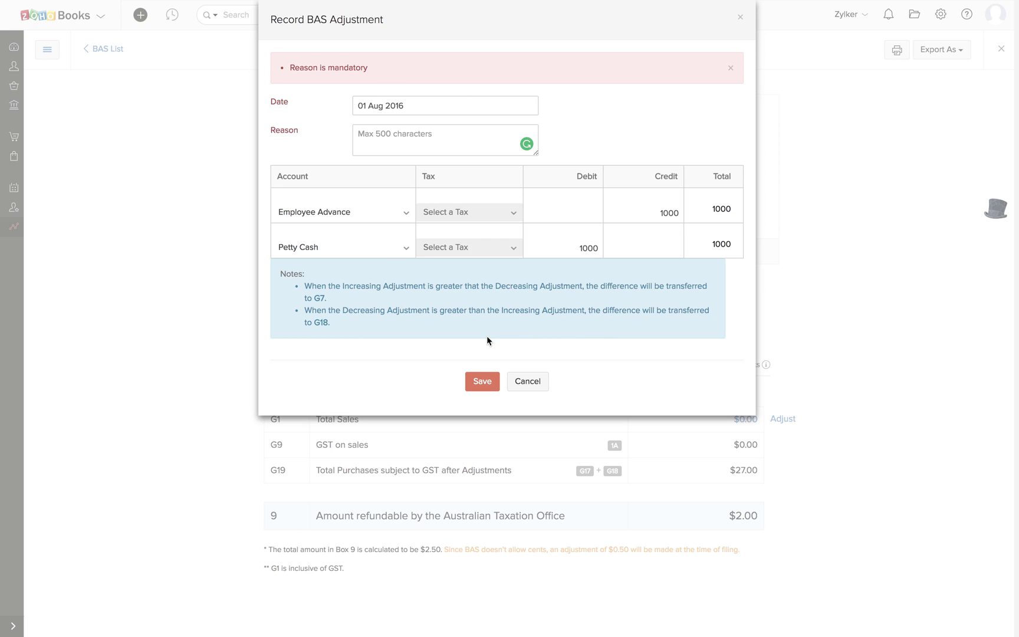
left_click(411, 144)
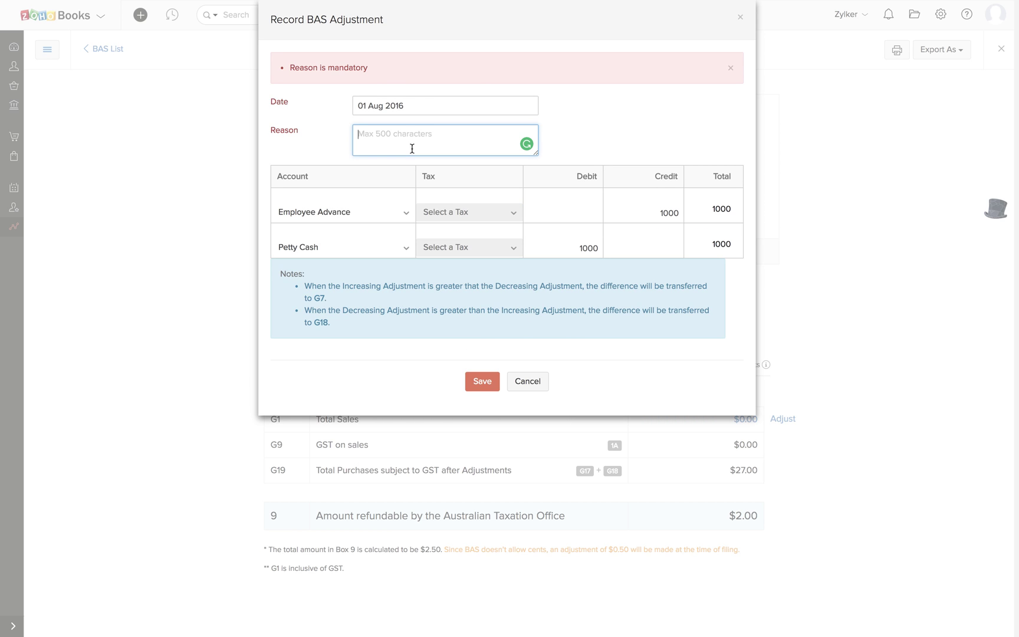
type("Test")
left_click(481, 383)
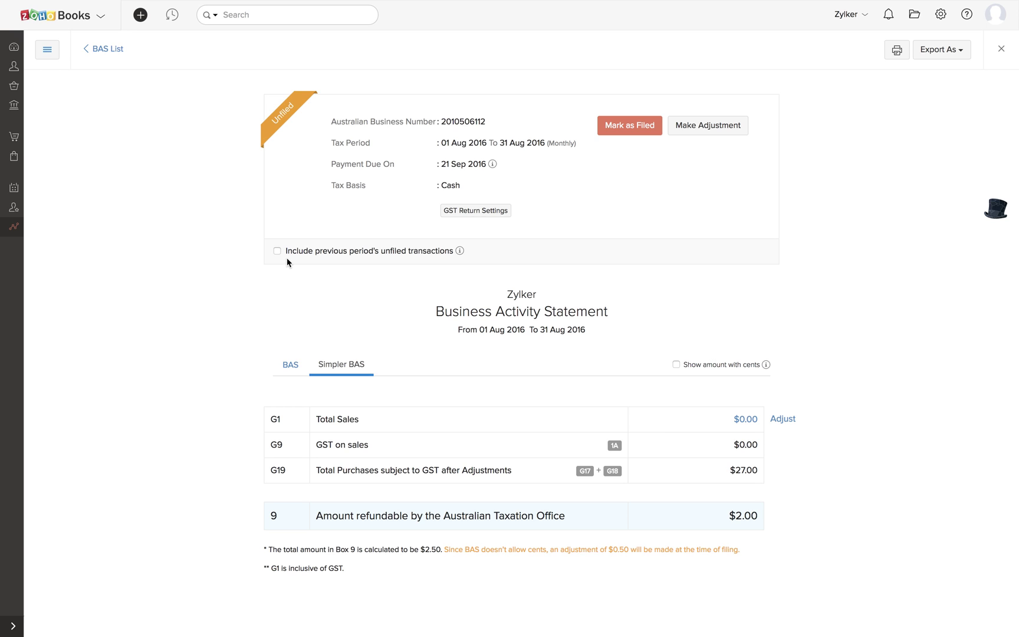
- Include previous periods' unfiled transactions, raising the refund to $7.00, and show the full BAS
left_click_drag(285, 252, 453, 253)
left_click(278, 252)
left_click(431, 56)
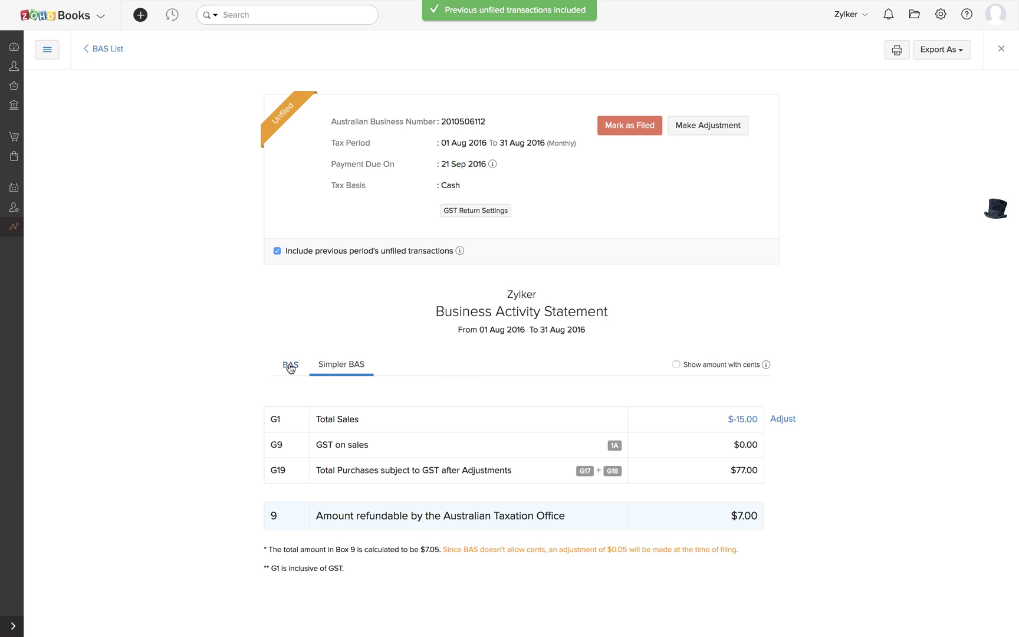
left_click(291, 366)
- Review the full BAS G1–G20 lines with Box 9 at $7.00, then begin filing it
scroll(509, 342, "down", 3)
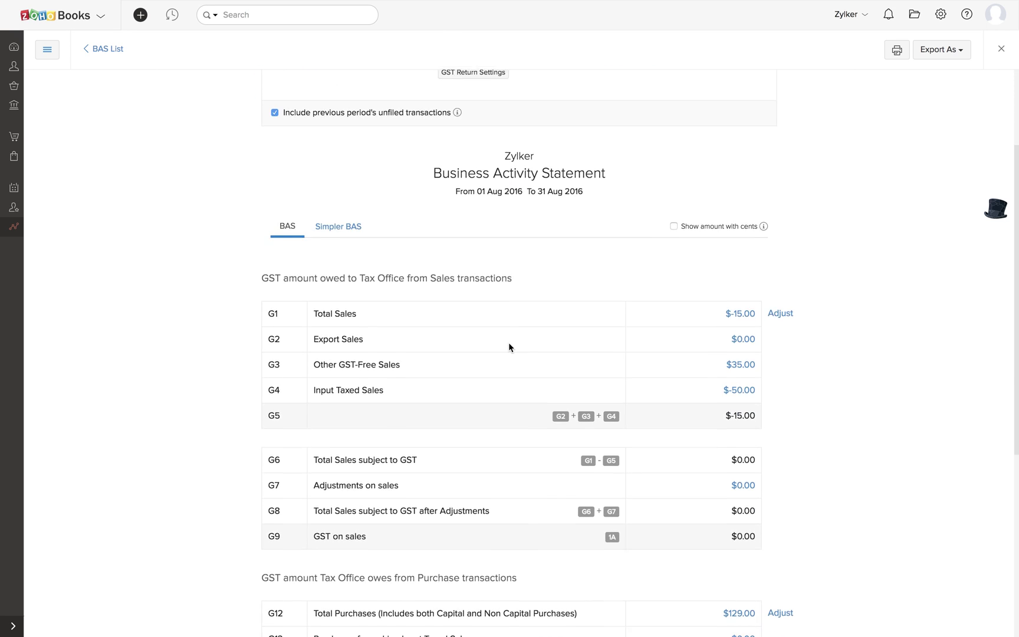
scroll(509, 345, "down", 2)
scroll(509, 345, "down", 4)
scroll(509, 345, "up", 8)
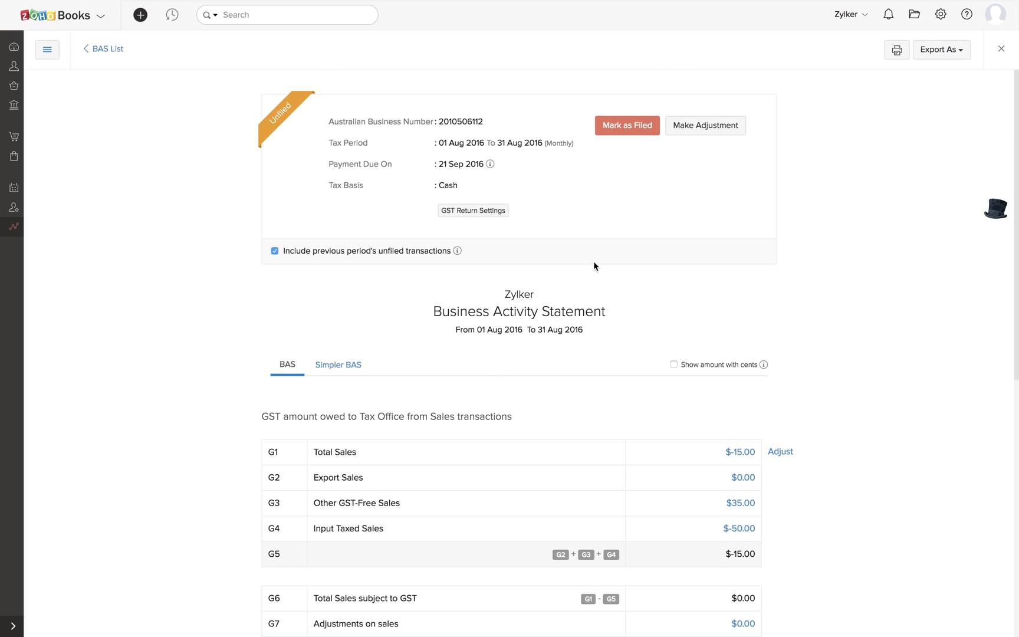
scroll(630, 446, "down", 1)
scroll(631, 447, "down", 4)
scroll(630, 446, "down", 3)
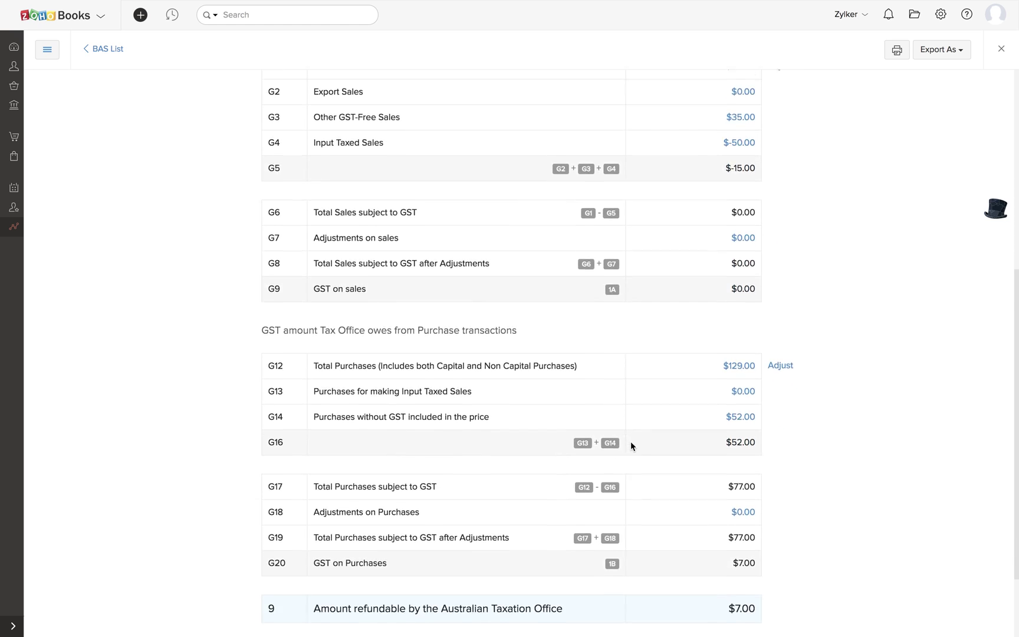
scroll(630, 447, "down", 1)
scroll(630, 442, "up", 3)
scroll(631, 442, "up", 4)
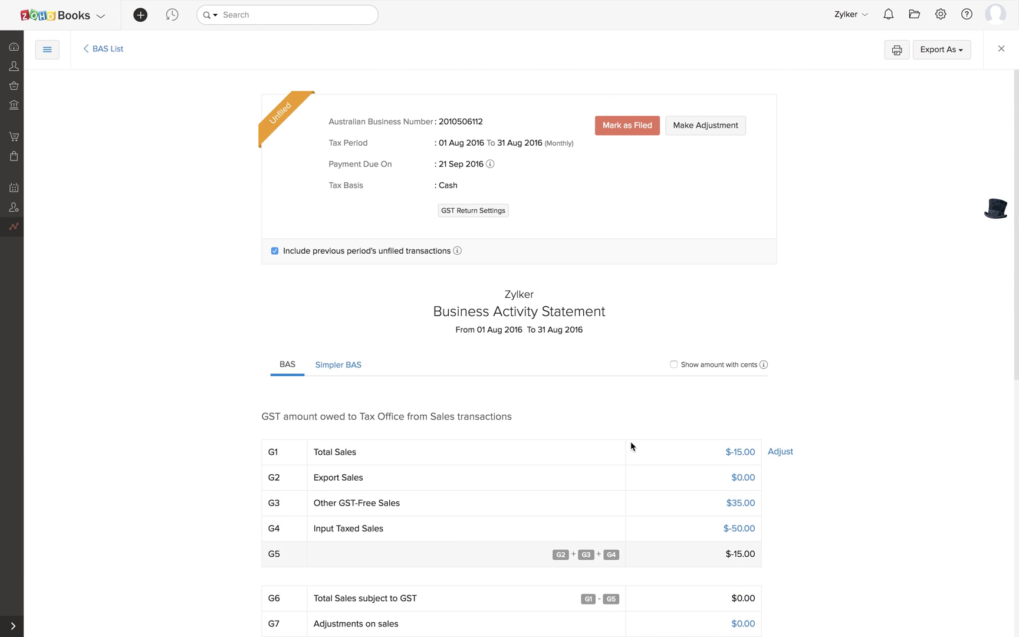
left_click(627, 125)
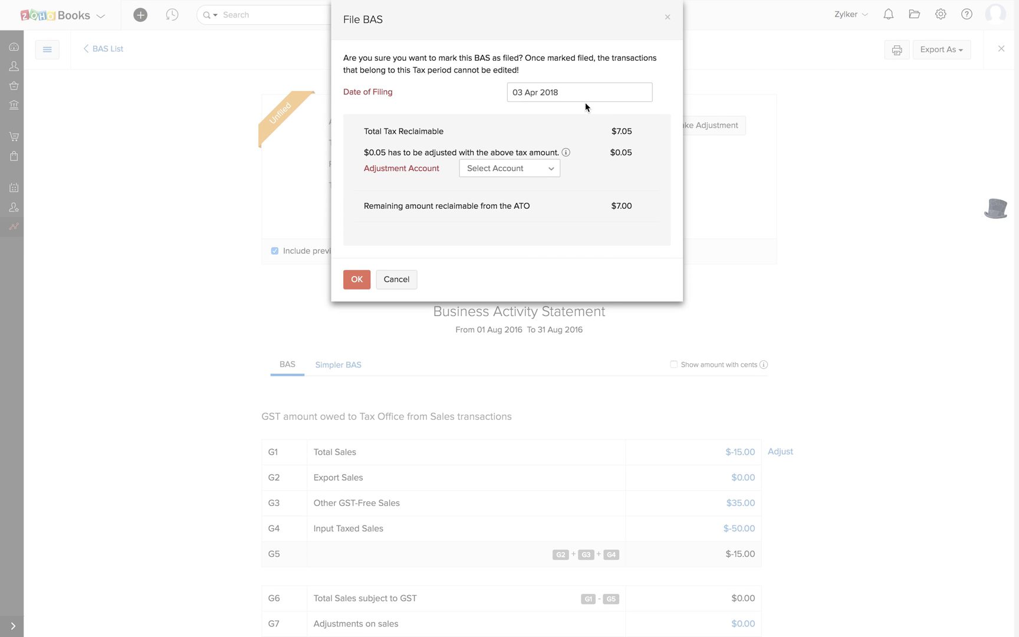
- File the August 2016 BAS on 03 Apr 2018, posting $0.05 rounding to Exchange Gain or Loss
left_click(583, 95)
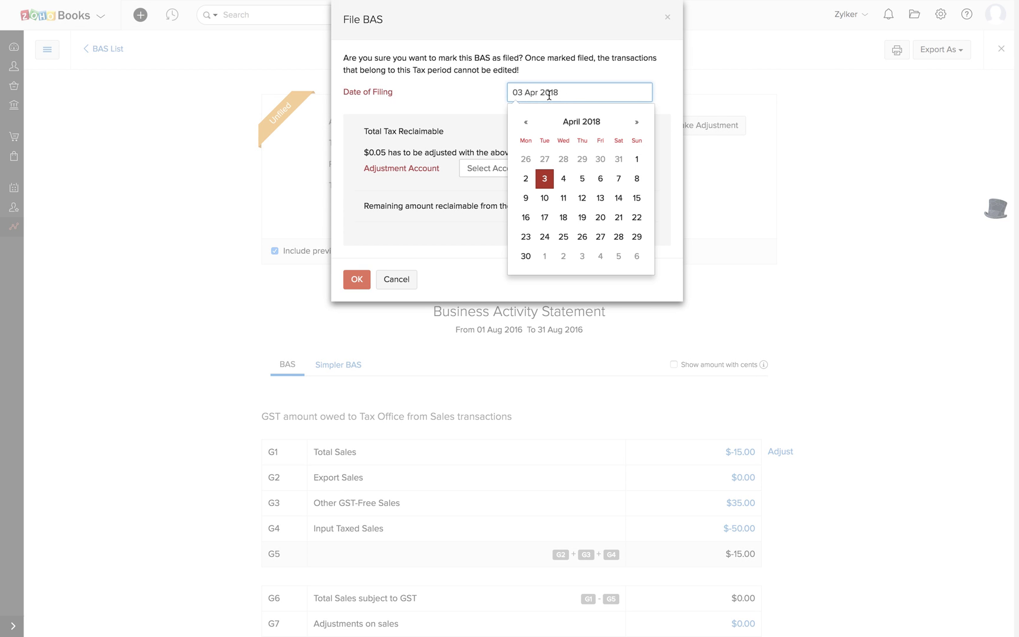
left_click(430, 102)
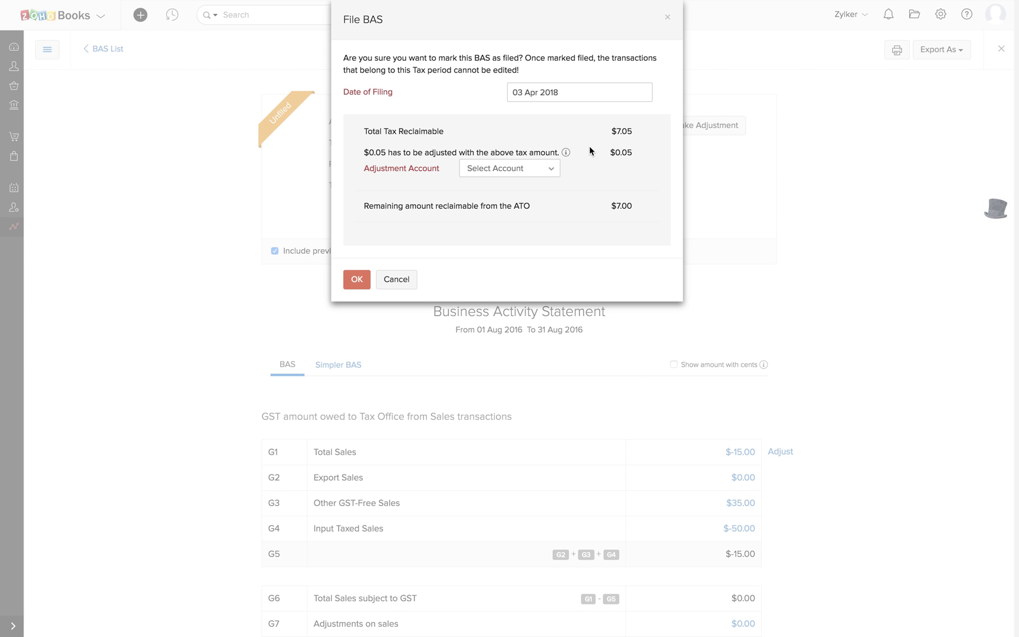
left_click(519, 169)
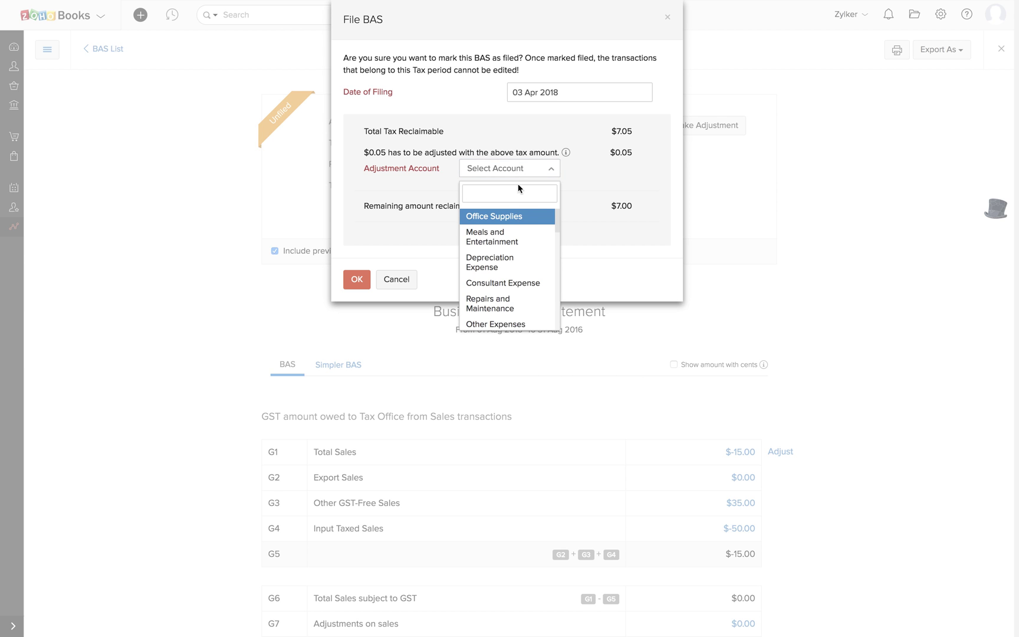
scroll(515, 279, "down", 1)
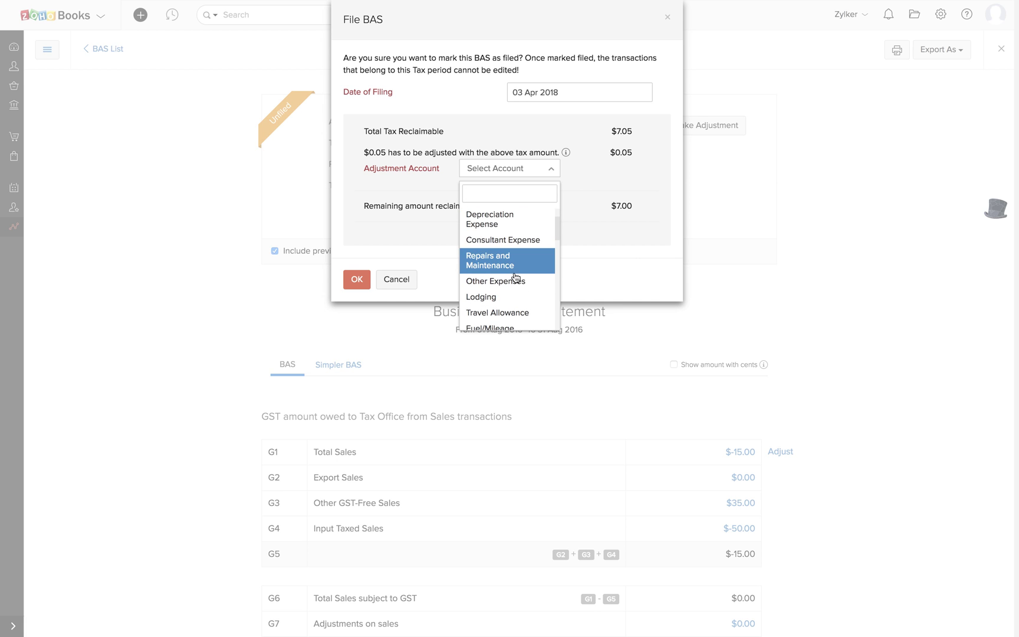
scroll(515, 278, "down", 2)
scroll(515, 277, "down", 1)
scroll(515, 277, "down", 1)
scroll(515, 278, "down", 2)
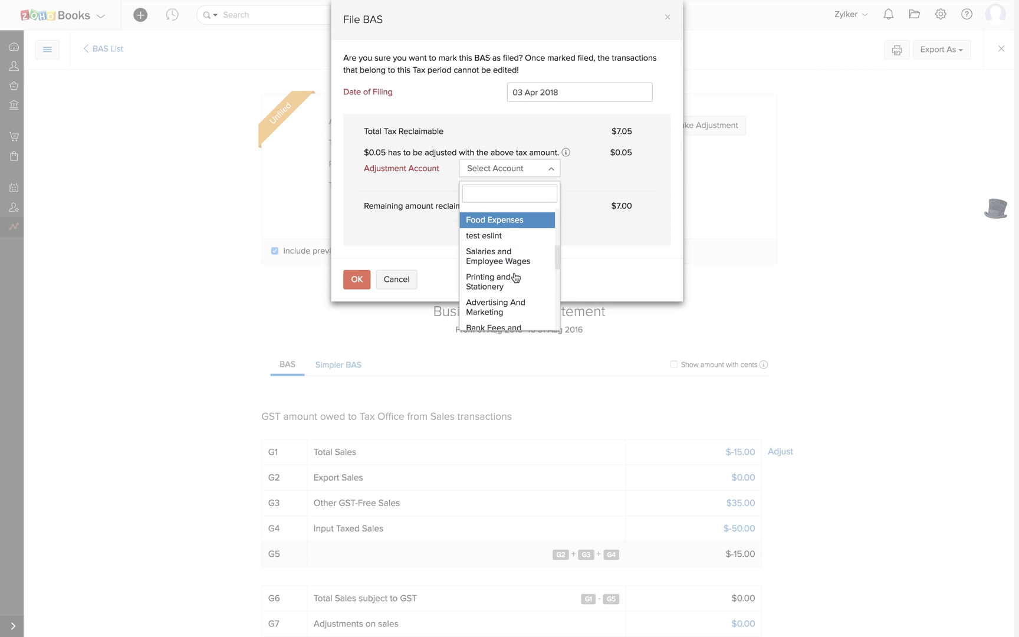
scroll(515, 277, "down", 1)
scroll(514, 277, "down", 1)
scroll(515, 277, "down", 1)
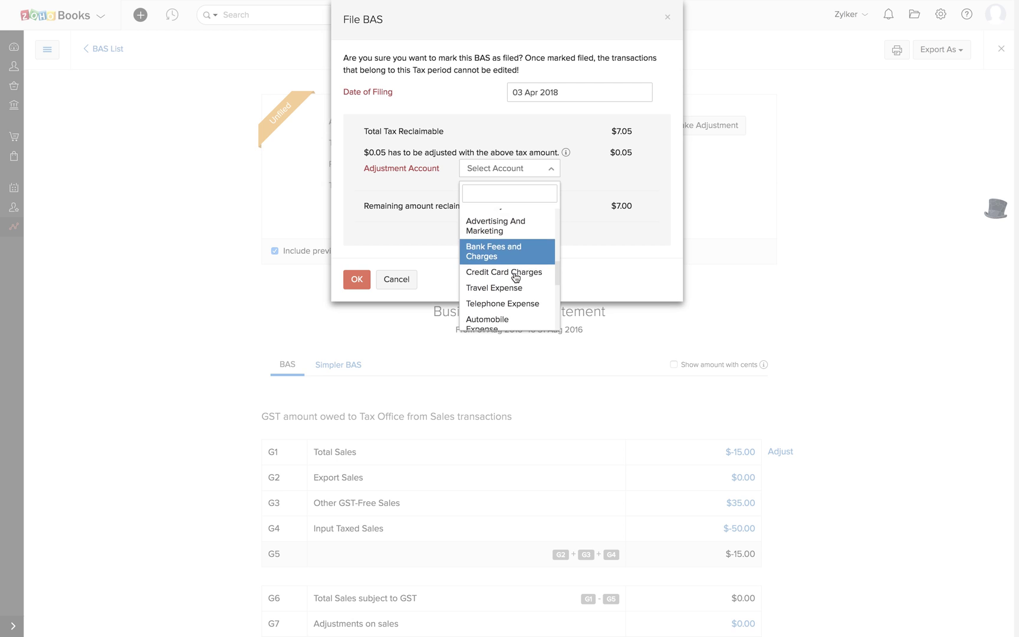
scroll(515, 277, "down", 1)
scroll(515, 278, "down", 1)
scroll(515, 277, "down", 2)
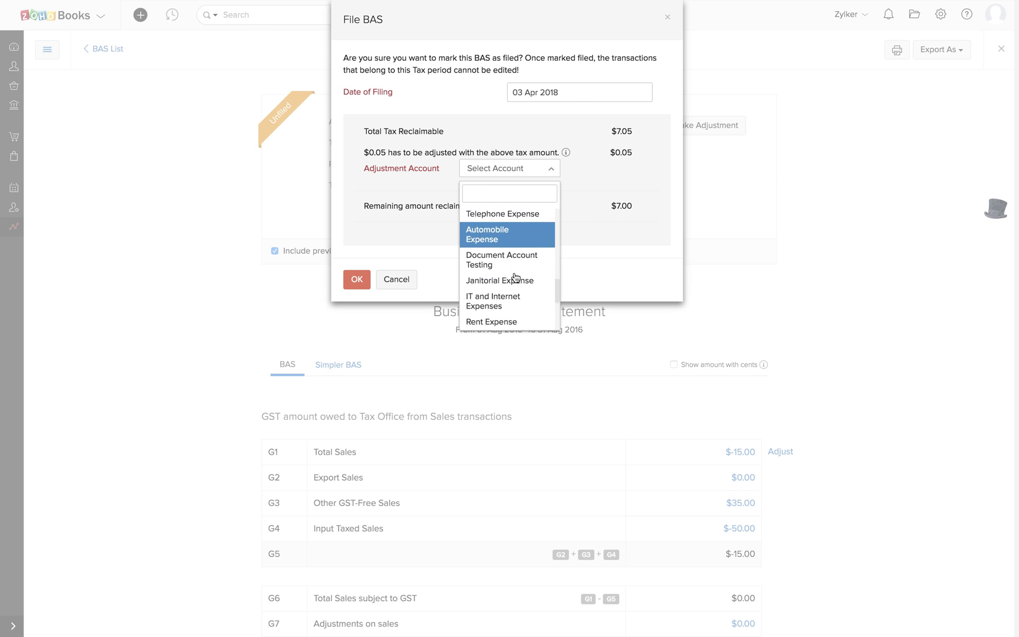
scroll(515, 277, "down", 2)
scroll(515, 277, "down", 1)
scroll(515, 277, "down", 1)
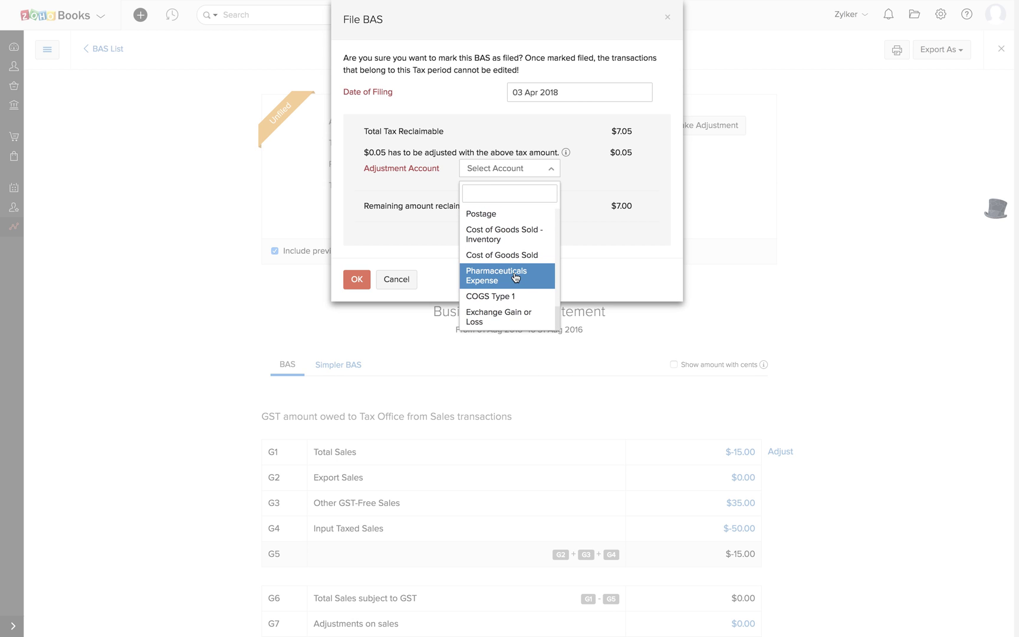
left_click(501, 315)
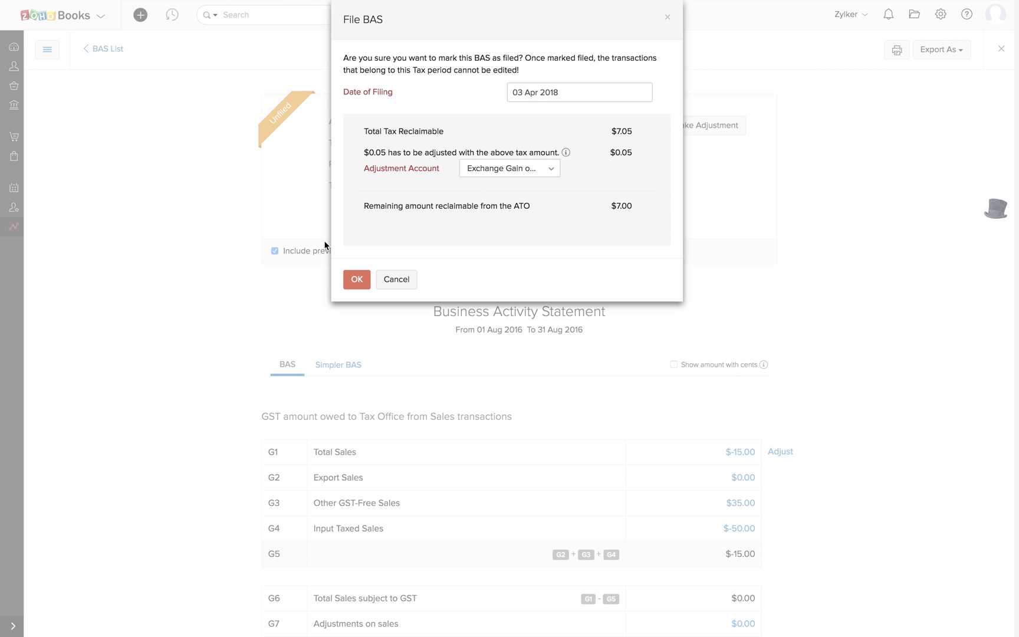
left_click(354, 279)
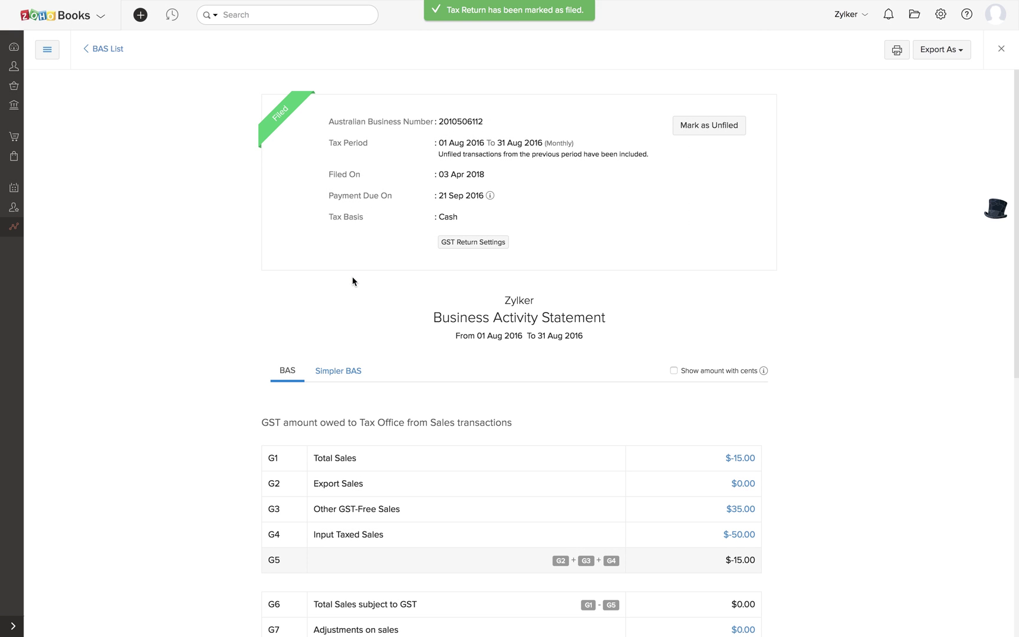
- Return to the BAS List and start recording August 2016's $7.00 tax claim
left_click(105, 52)
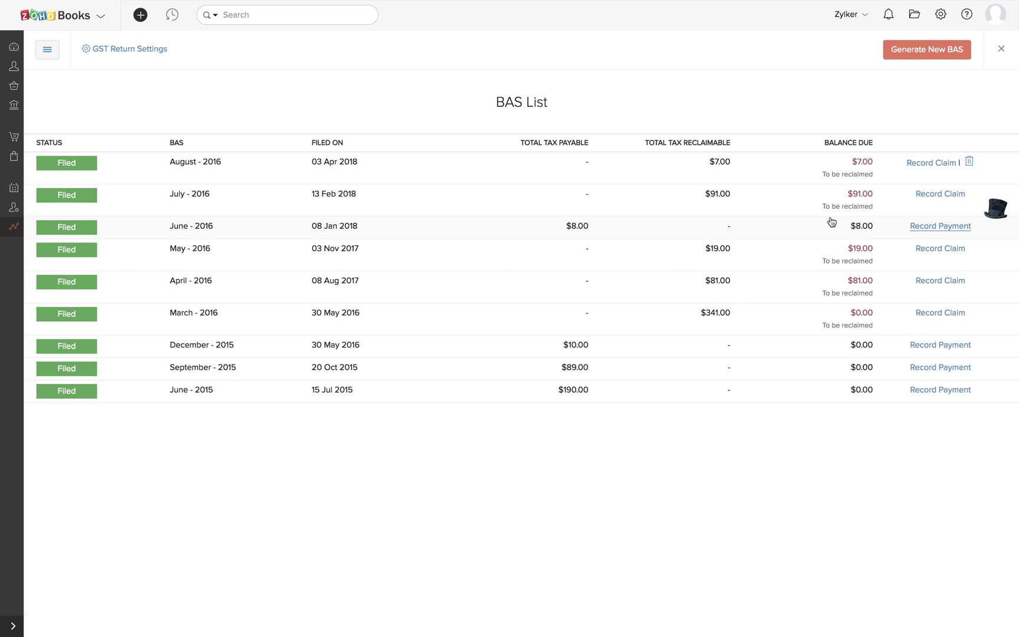
left_click(923, 167)
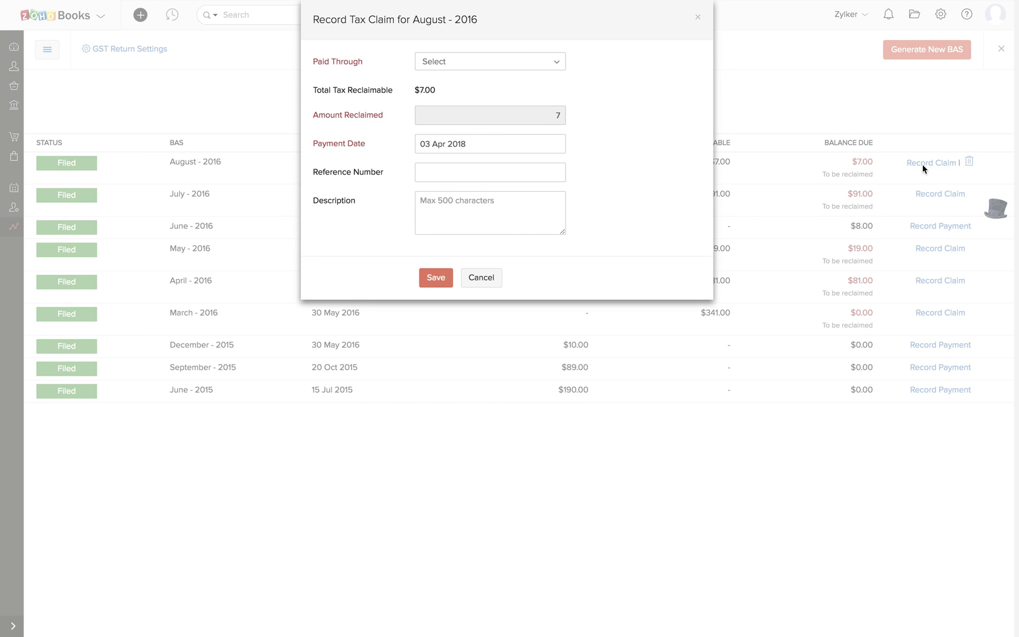
- Record the $7.00 August 2016 tax claim as received through KNB Card, dated 03 Apr 2018
left_click(506, 68)
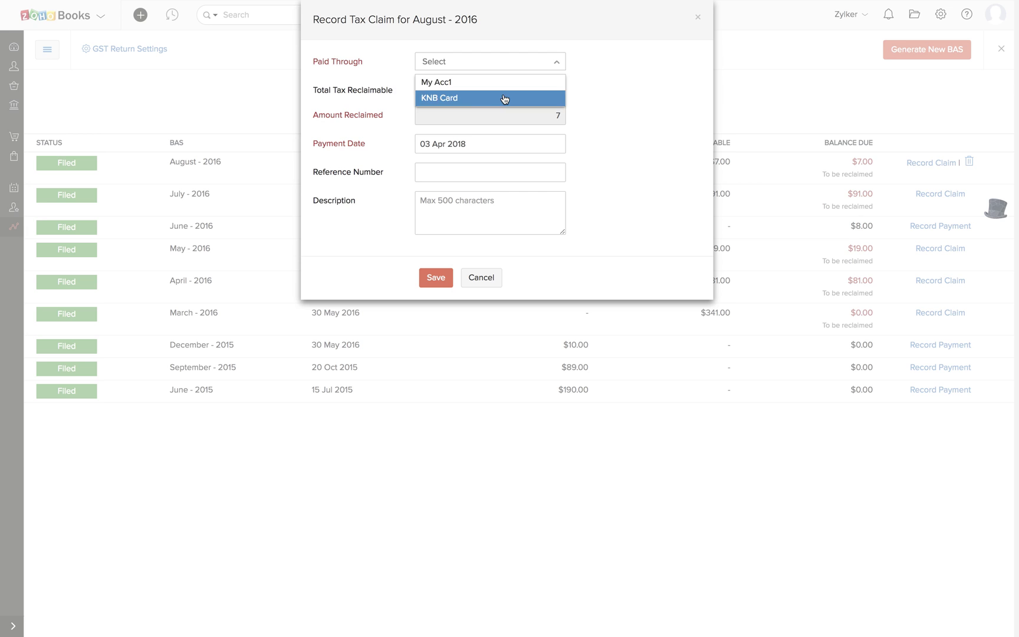
left_click(504, 98)
left_click(479, 138)
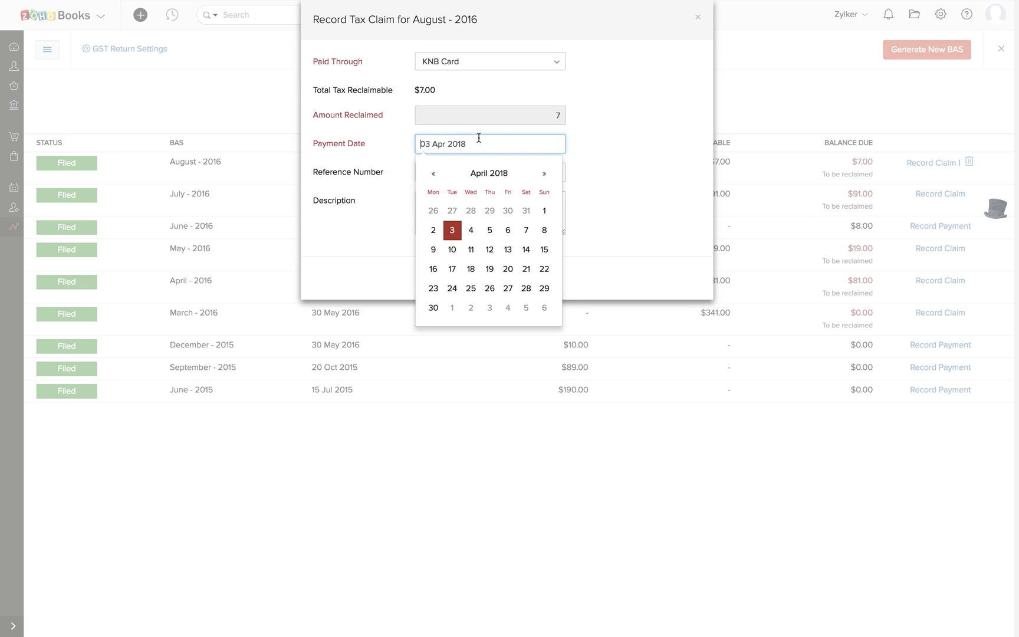
left_click(621, 175)
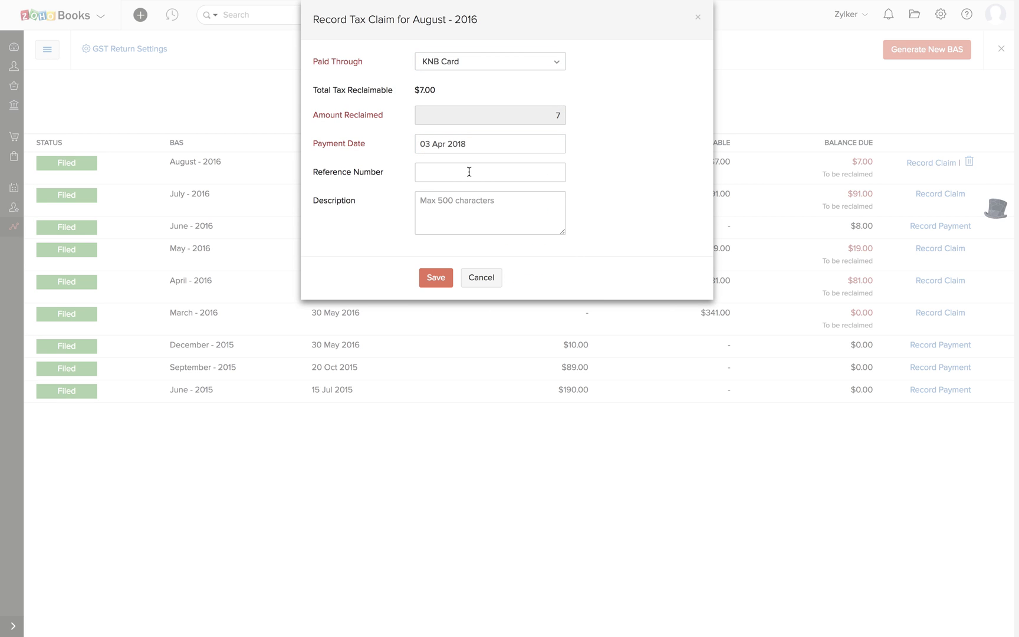
left_click(430, 282)
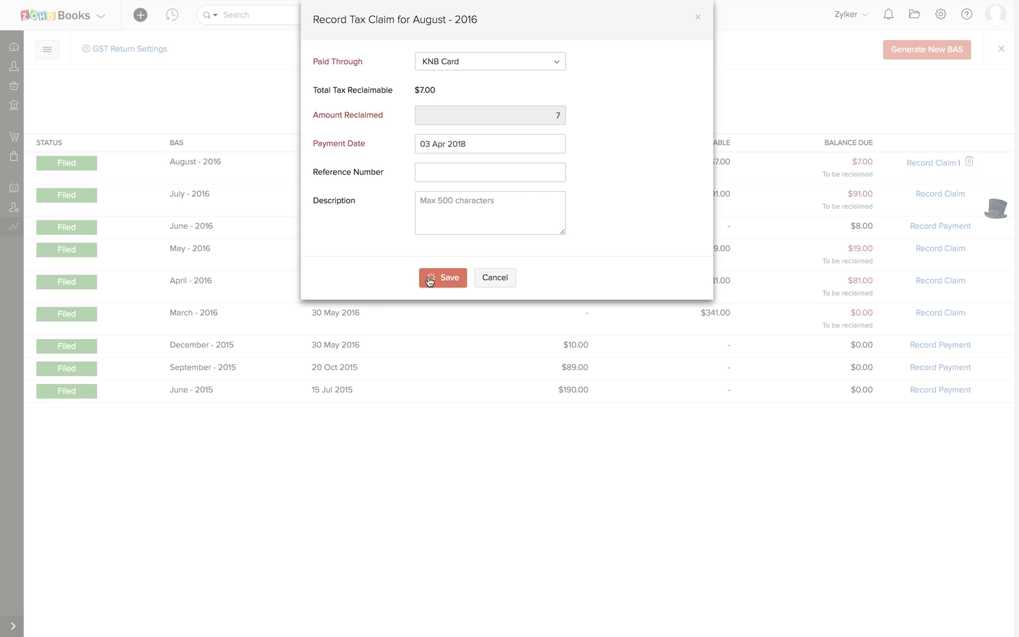